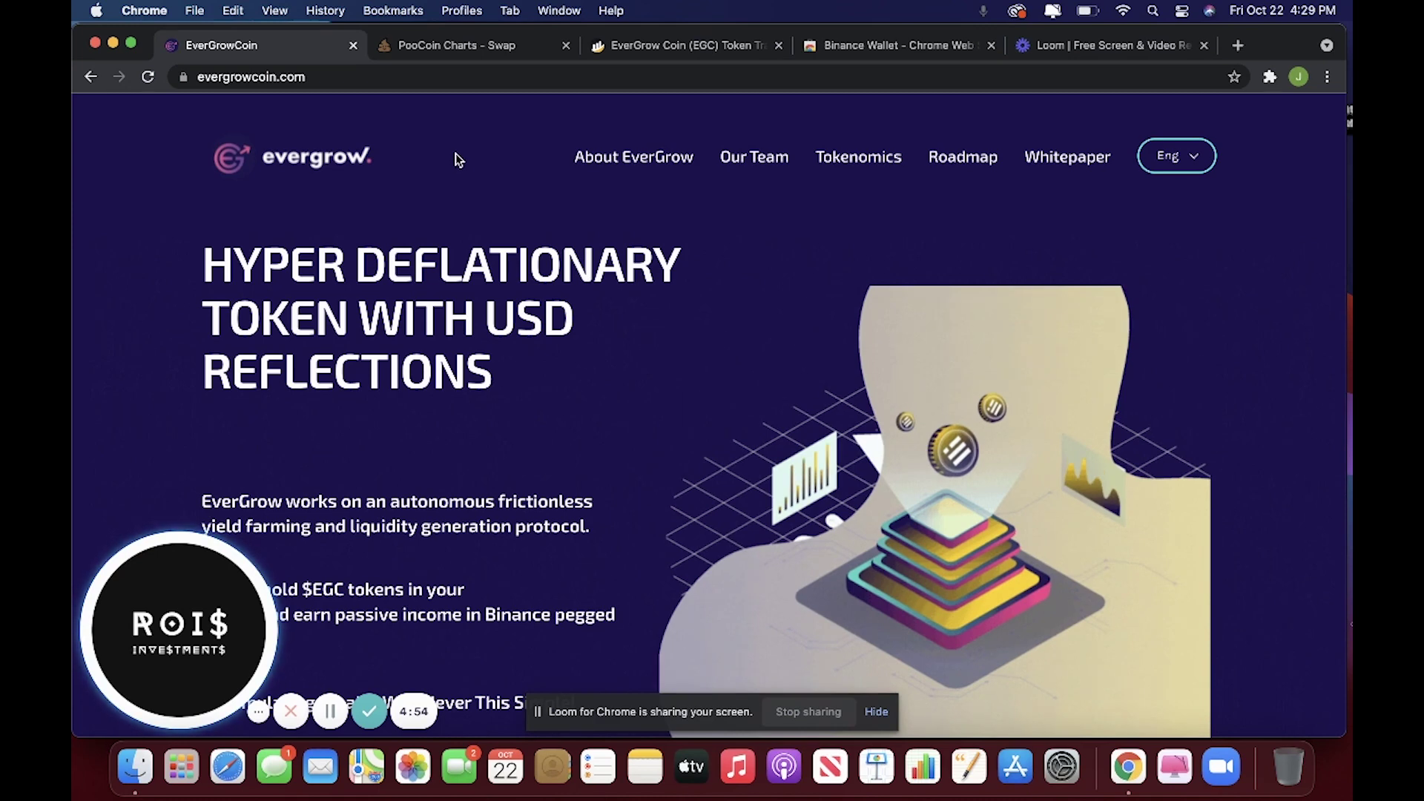
- Scroll evergrowcoin.com down to the buy-now options and bring up Chrome's extensions list
{"action": "scroll", "coordinate": [587, 315], "scroll_direction": "down", "scroll_amount": 5}
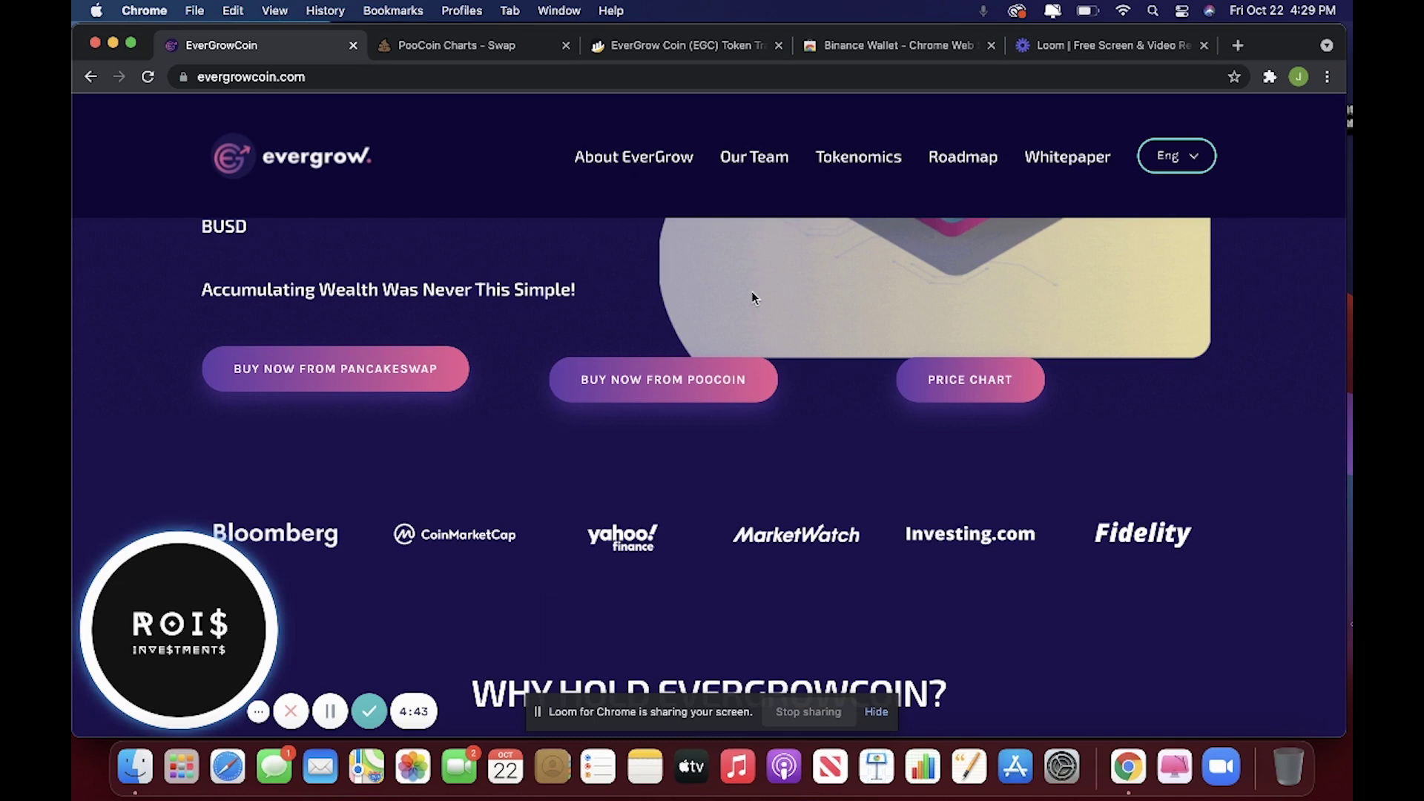
{"action": "left_click", "coordinate": [1269, 77]}
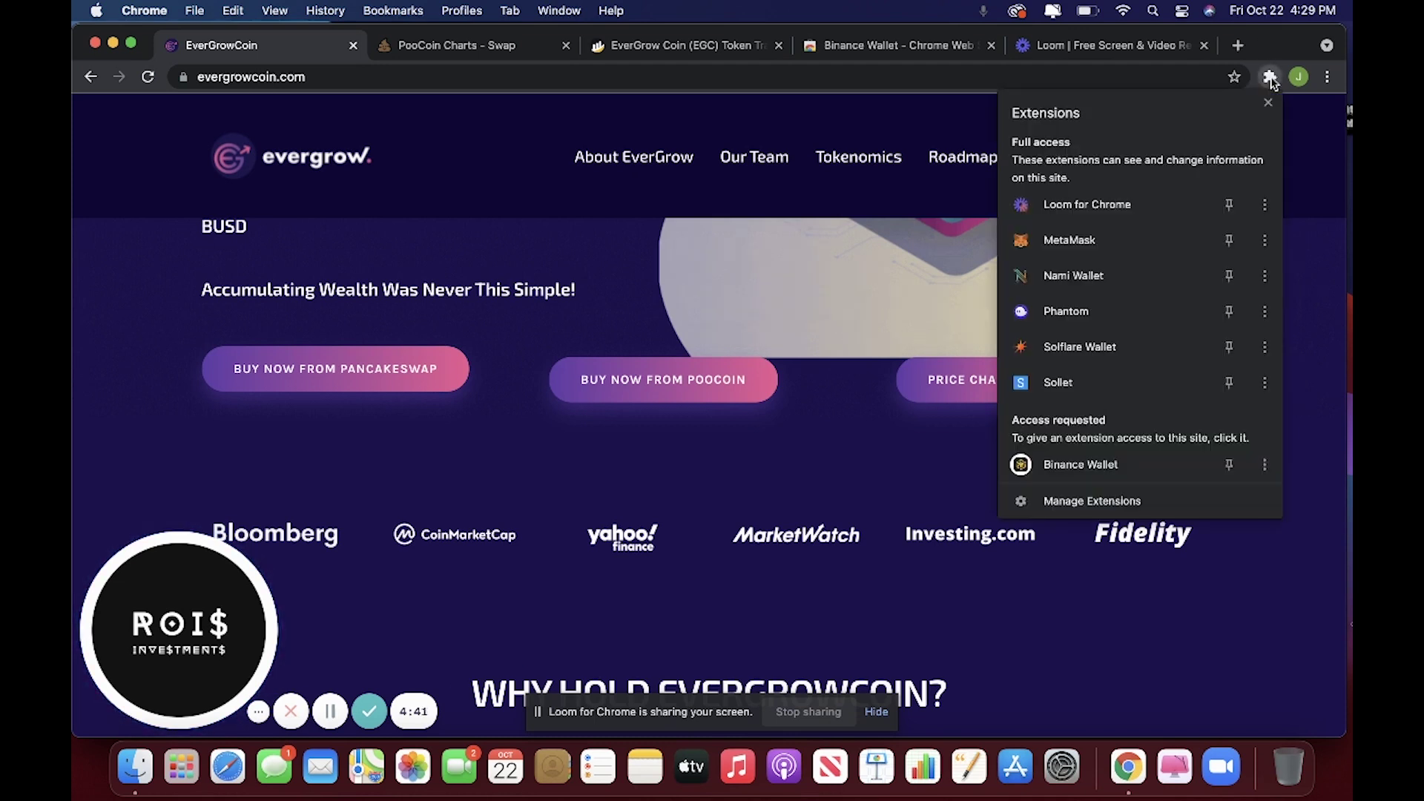
- Open MetaMask and keep Binance Smart Chain Mainnet as the network
{"action": "left_click", "coordinate": [1110, 252]}
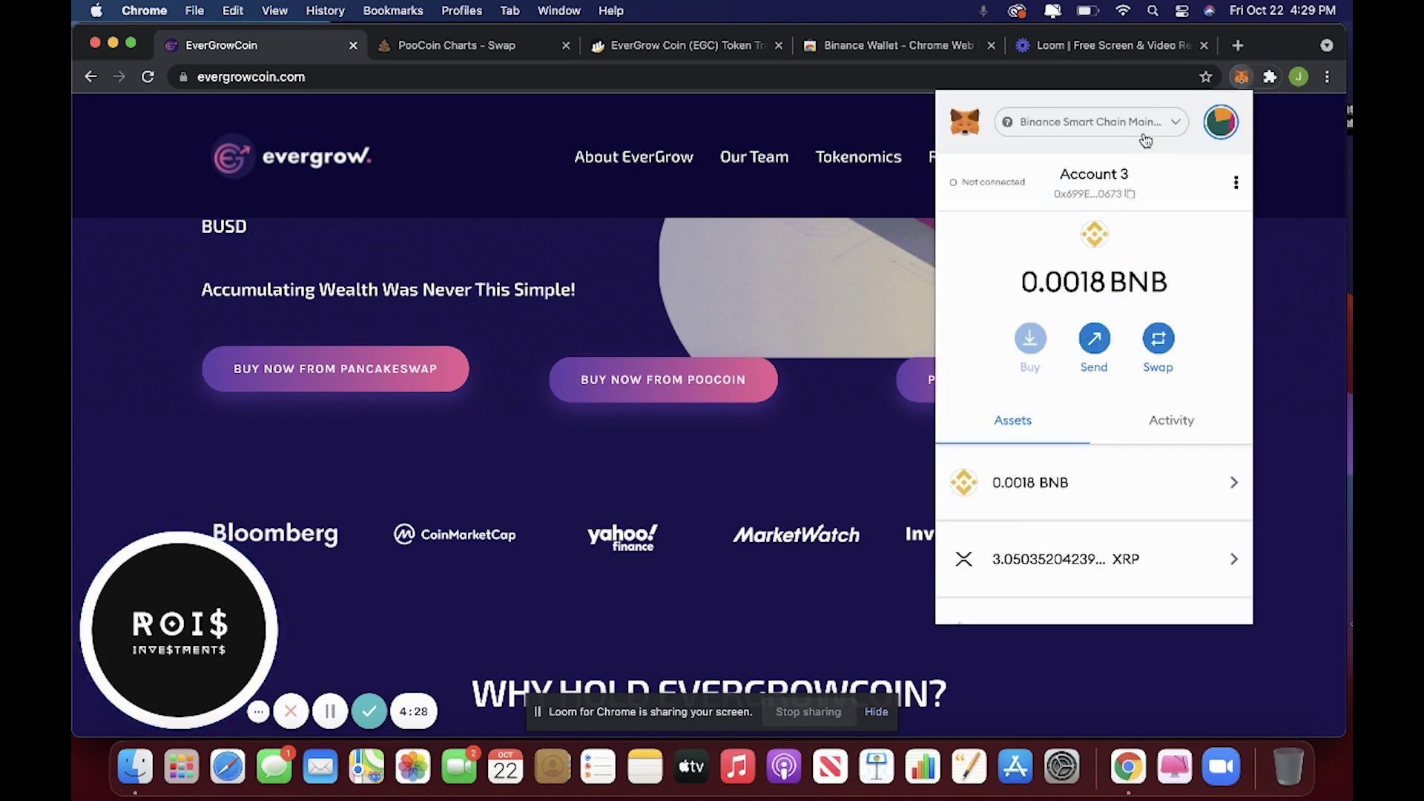
{"action": "left_click", "coordinate": [1143, 134]}
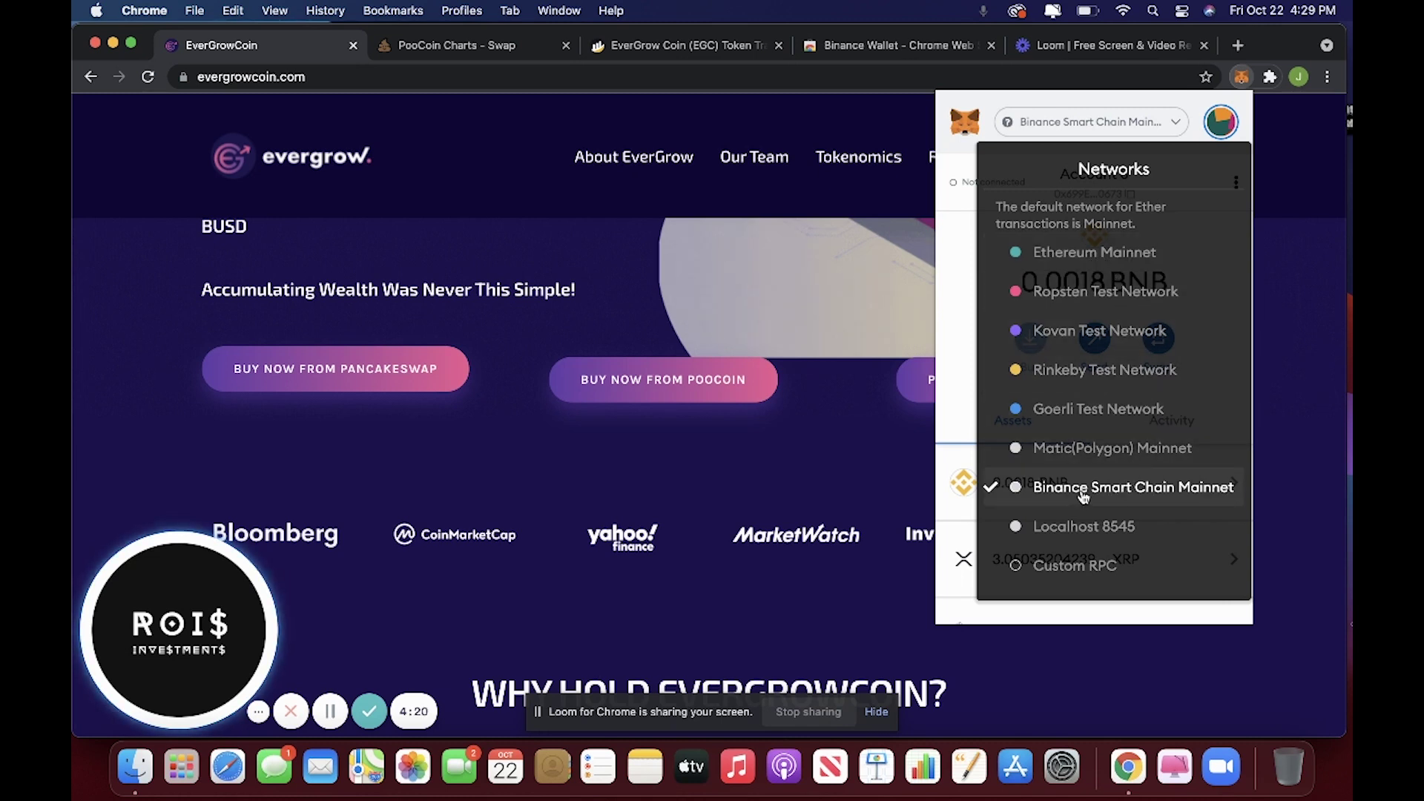
{"action": "left_click", "coordinate": [1129, 488]}
- Start a Custom Token import and bring up BscScan's EverGrow Coin (EGC) page
{"action": "scroll", "coordinate": [1139, 512], "scroll_direction": "down", "scroll_amount": 5}
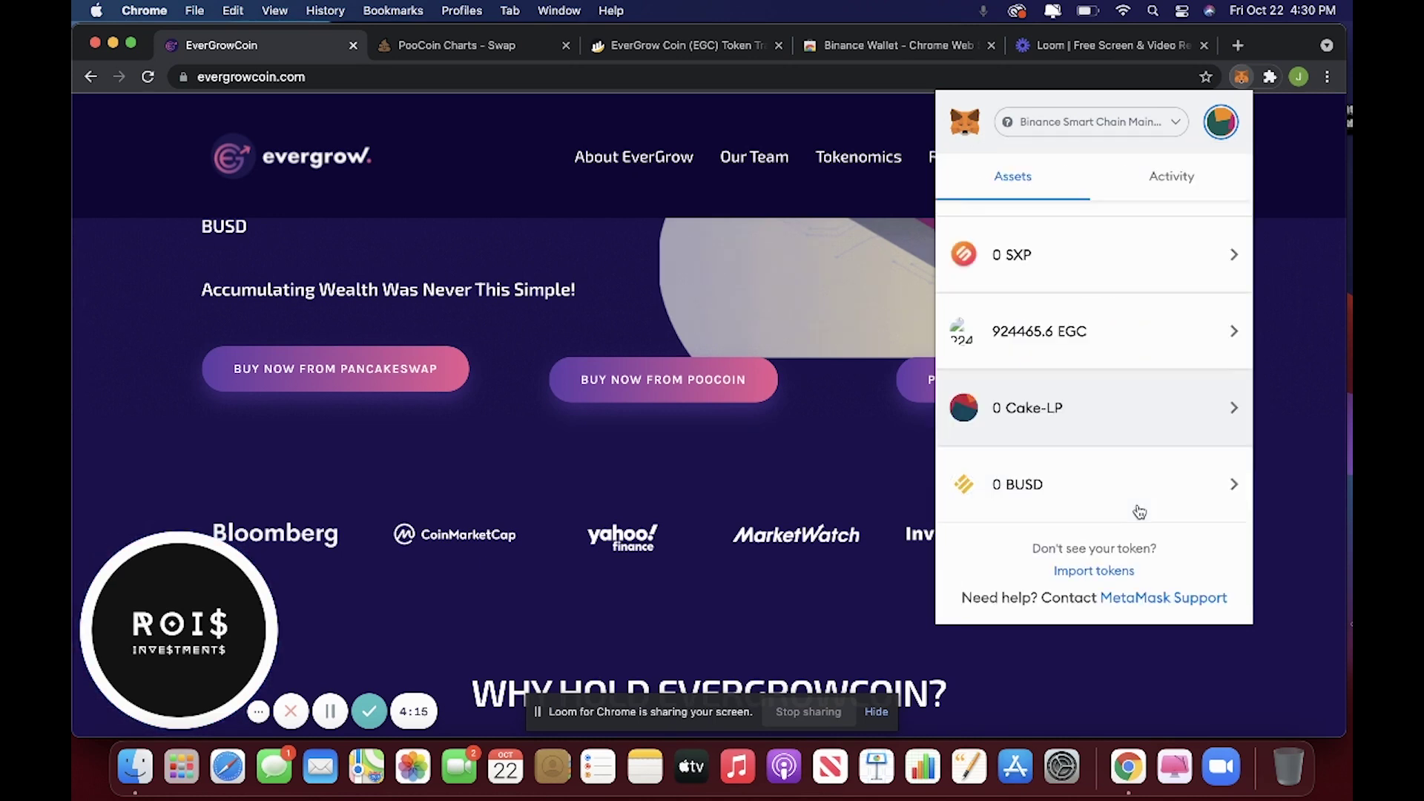
{"action": "left_click", "coordinate": [1100, 571]}
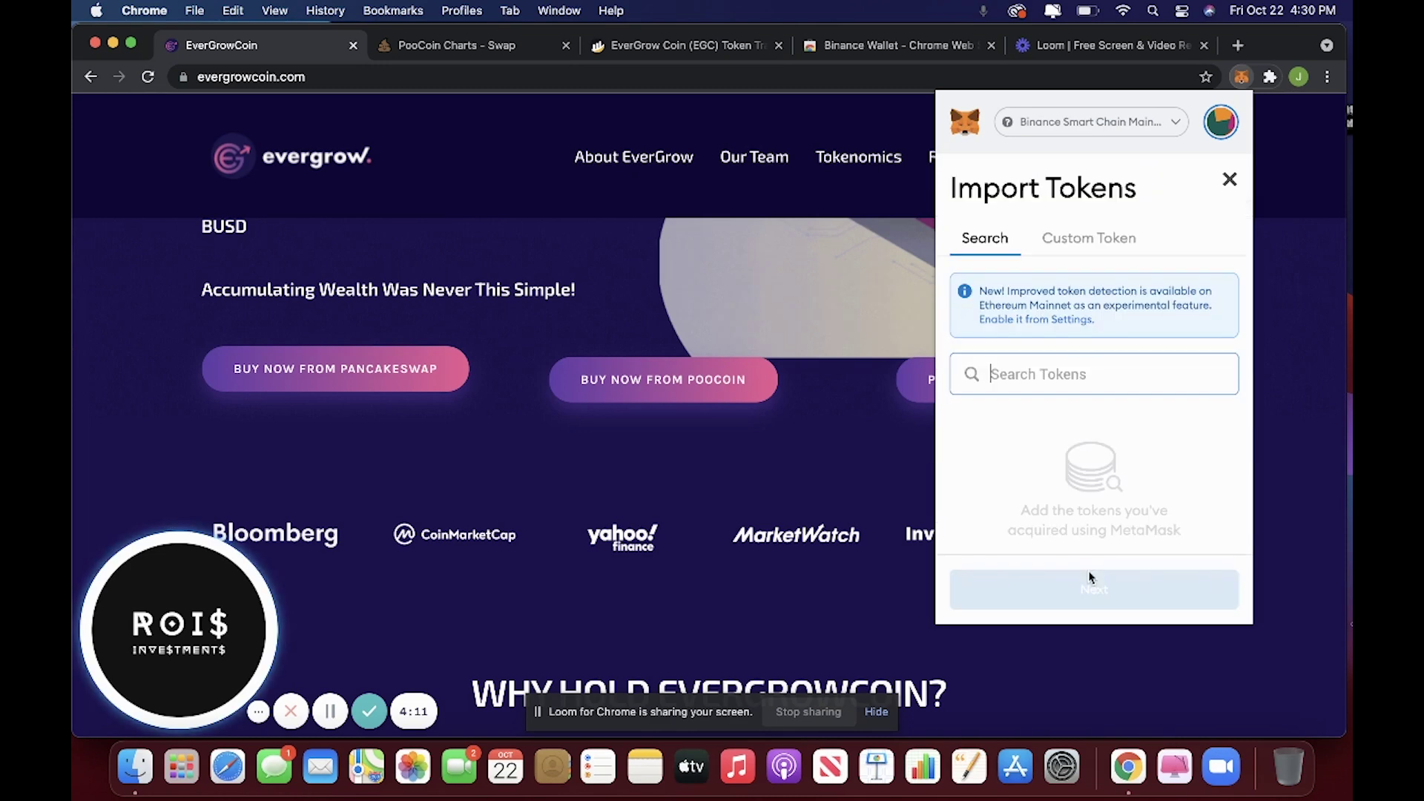
{"action": "left_click", "coordinate": [1108, 249]}
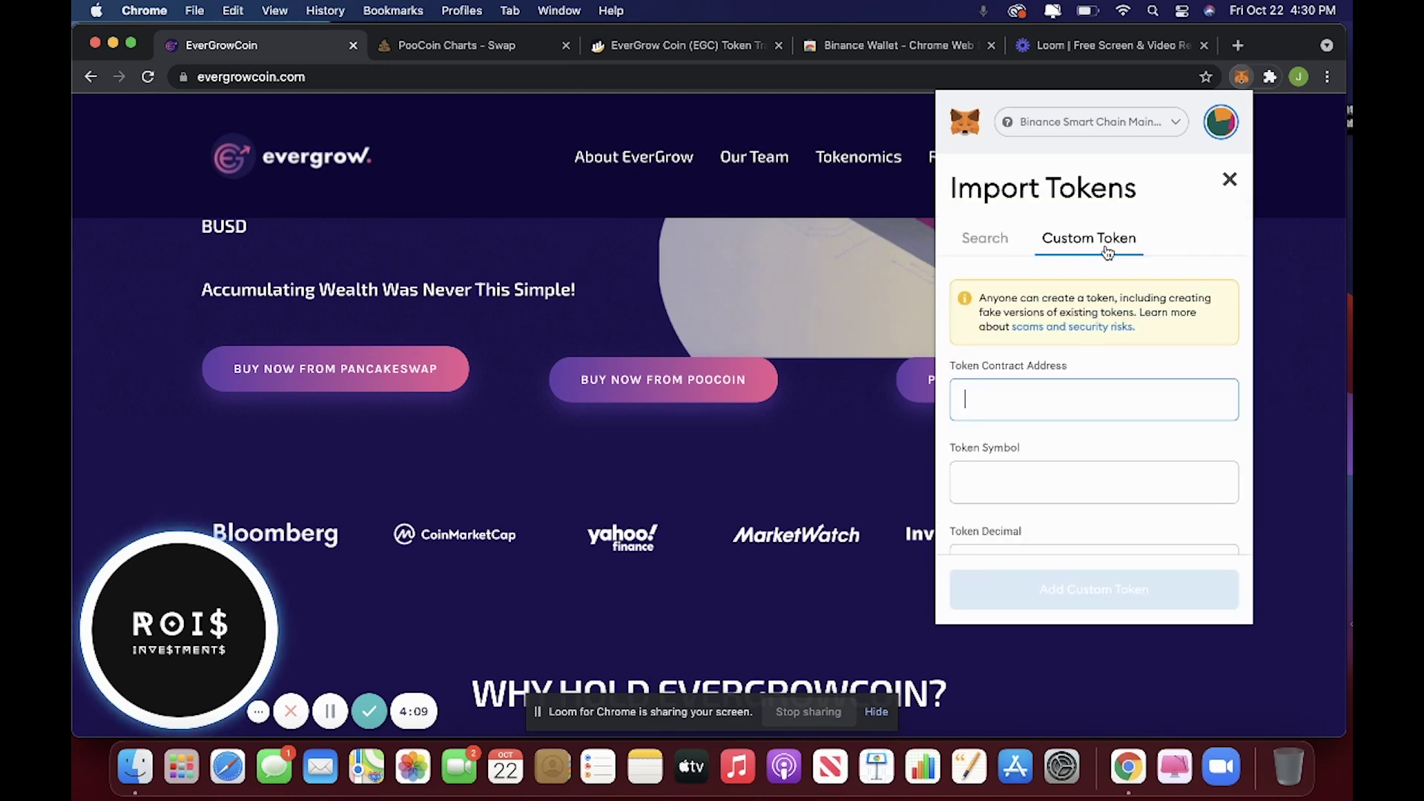
{"action": "left_click", "coordinate": [633, 43]}
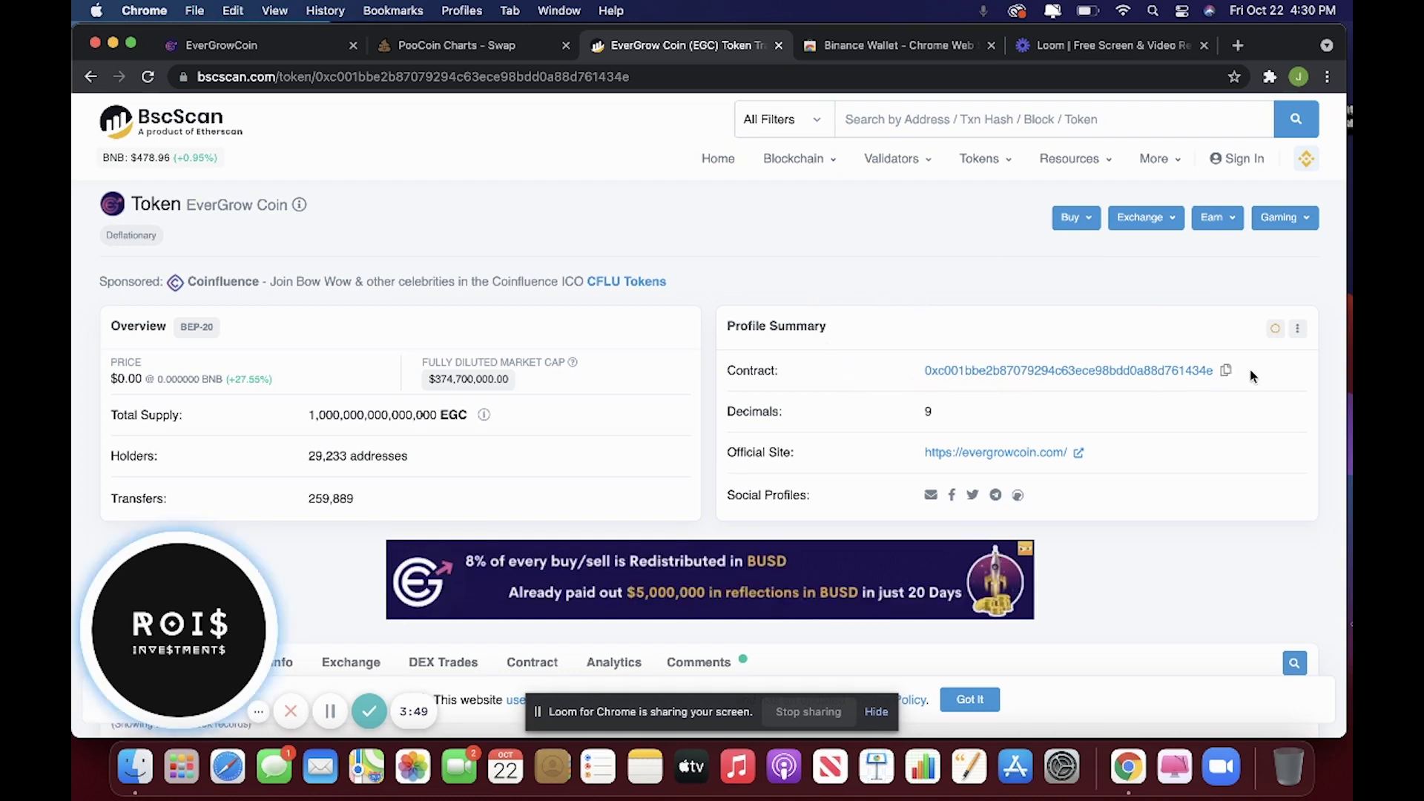
- Copy the EGC contract address from BscScan and open MetaMask's Custom Token import form
{"action": "left_click", "coordinate": [1225, 370]}
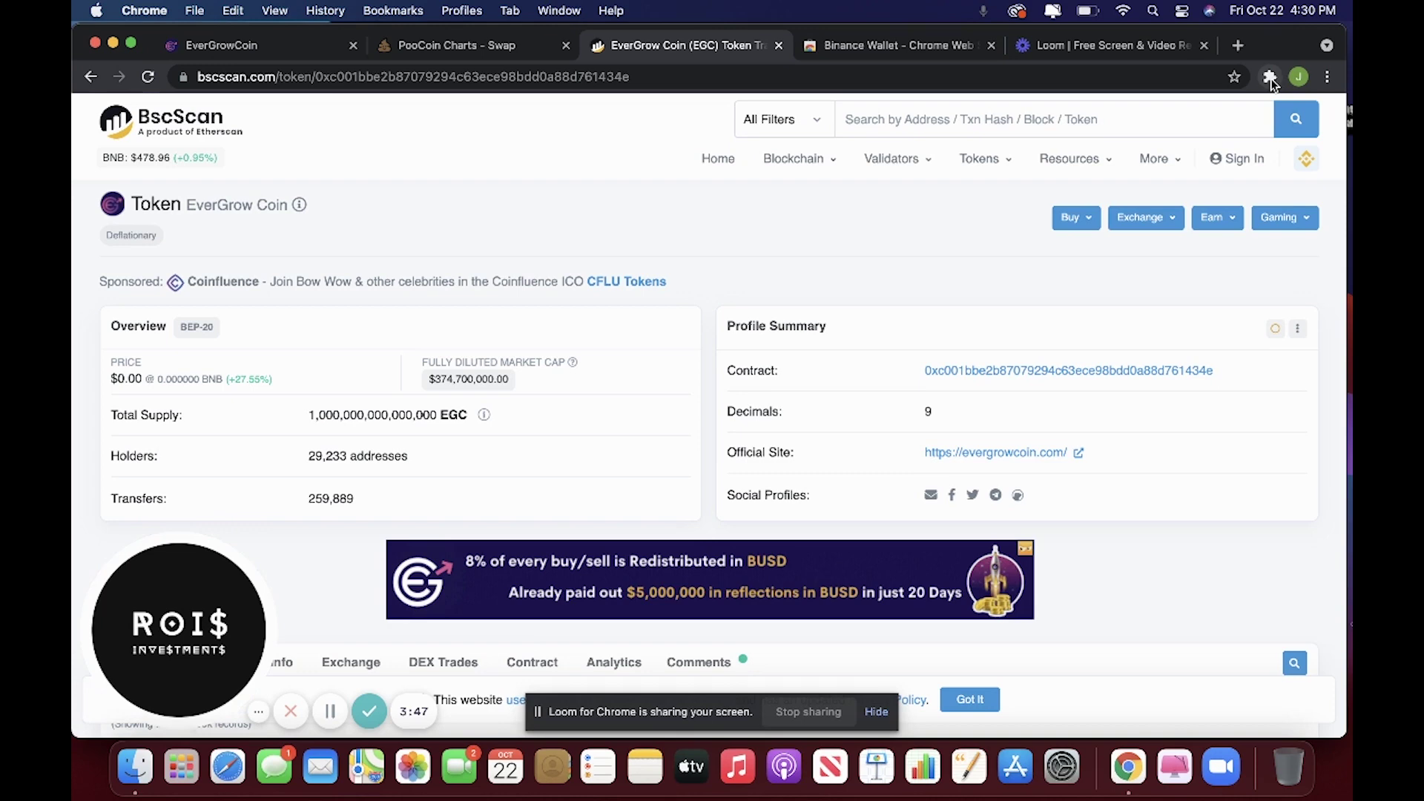
{"action": "left_click", "coordinate": [1271, 79]}
{"action": "left_click", "coordinate": [1105, 243]}
{"action": "scroll", "coordinate": [1075, 482], "scroll_direction": "down", "scroll_amount": 5}
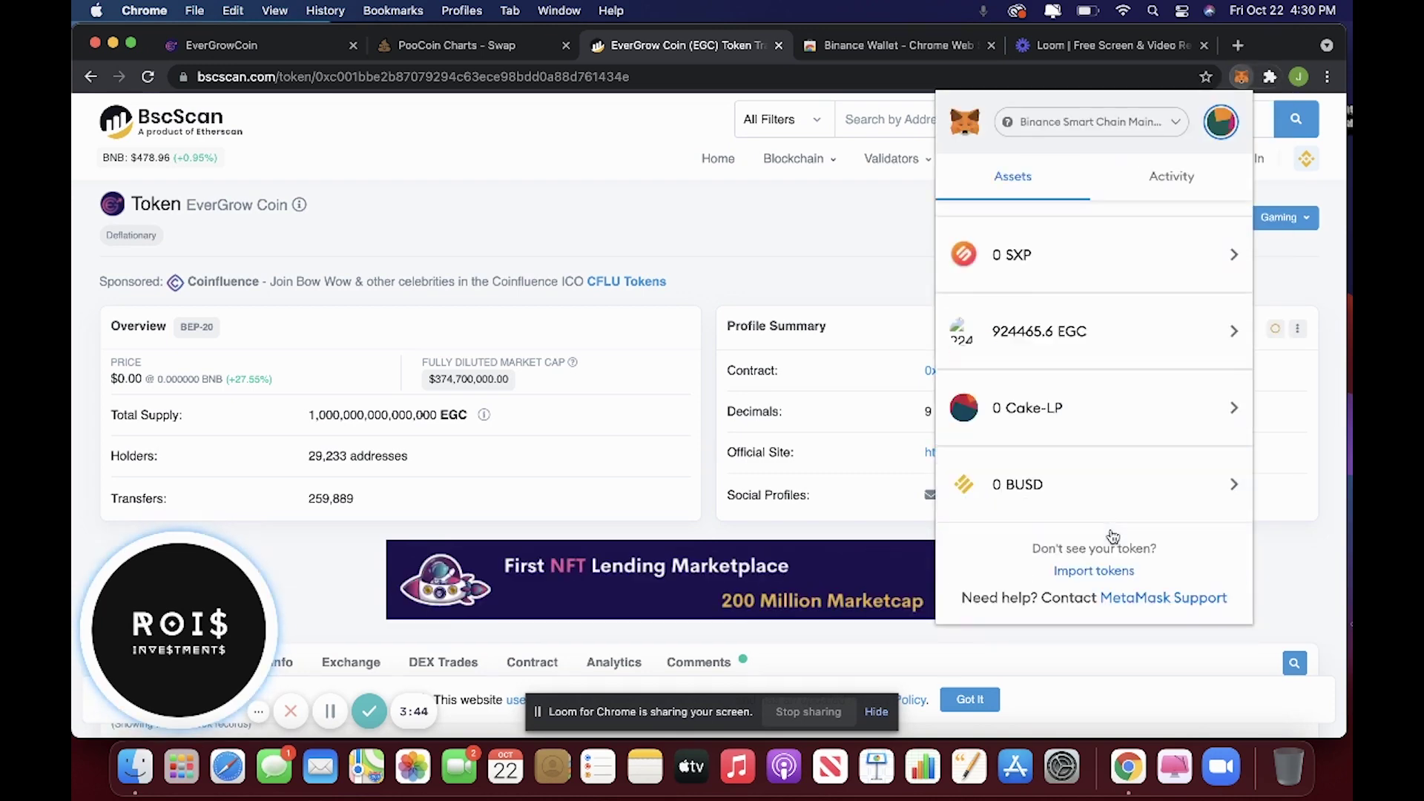
{"action": "left_click", "coordinate": [1097, 573]}
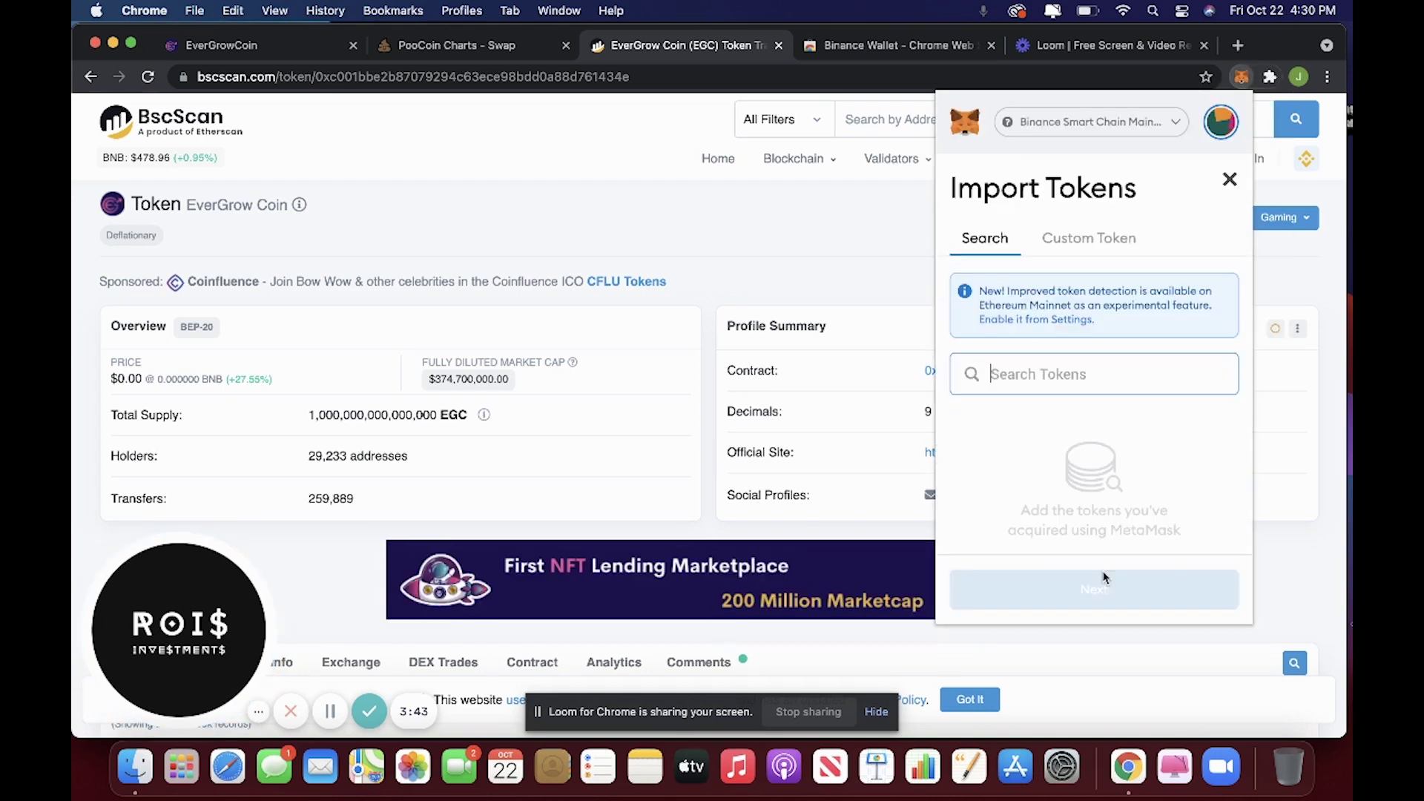
{"action": "left_click", "coordinate": [1124, 256]}
- Paste the contract address and enter token symbol EGC with 9 decimals
{"action": "right_click", "coordinate": [1017, 404]}
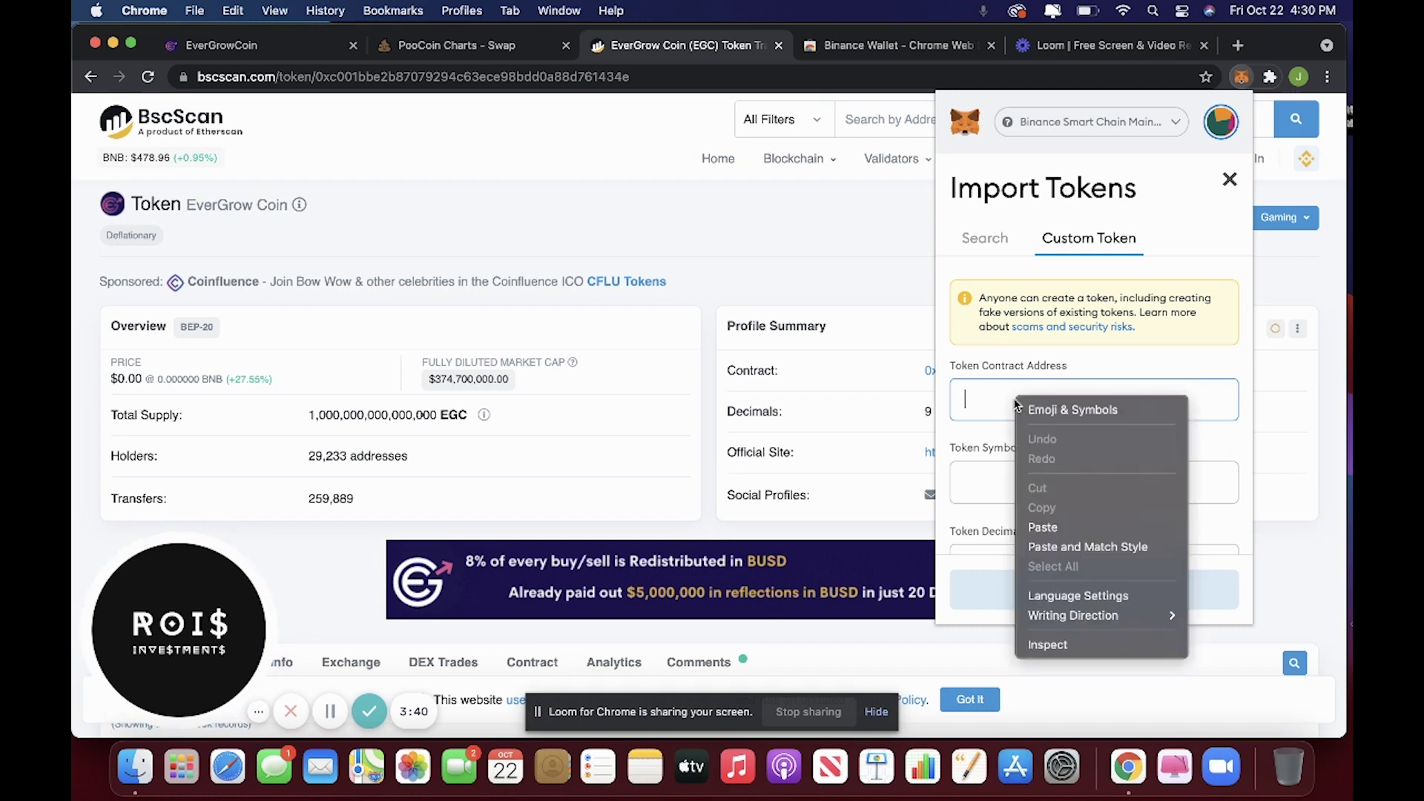
{"action": "left_click", "coordinate": [1057, 525]}
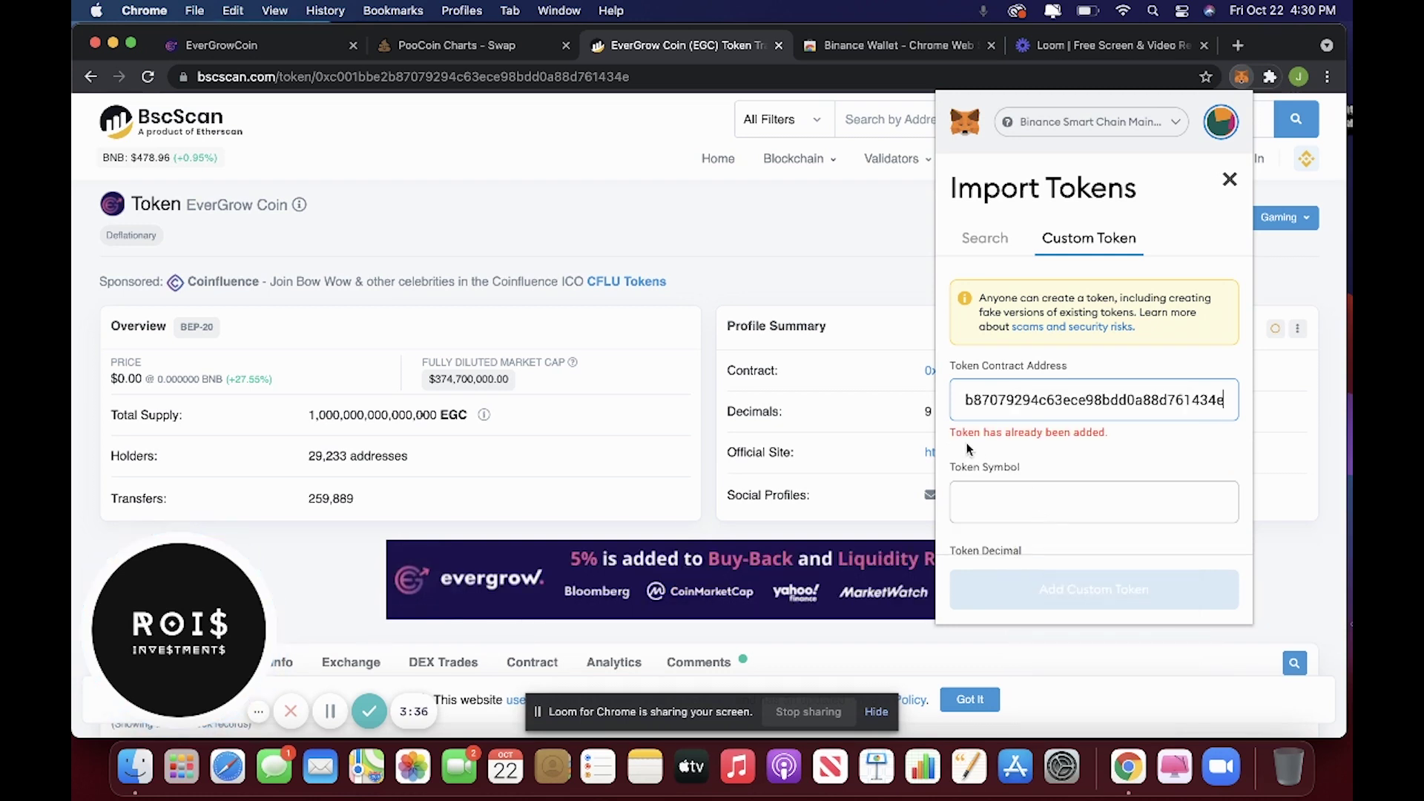
{"action": "left_click", "coordinate": [995, 503]}
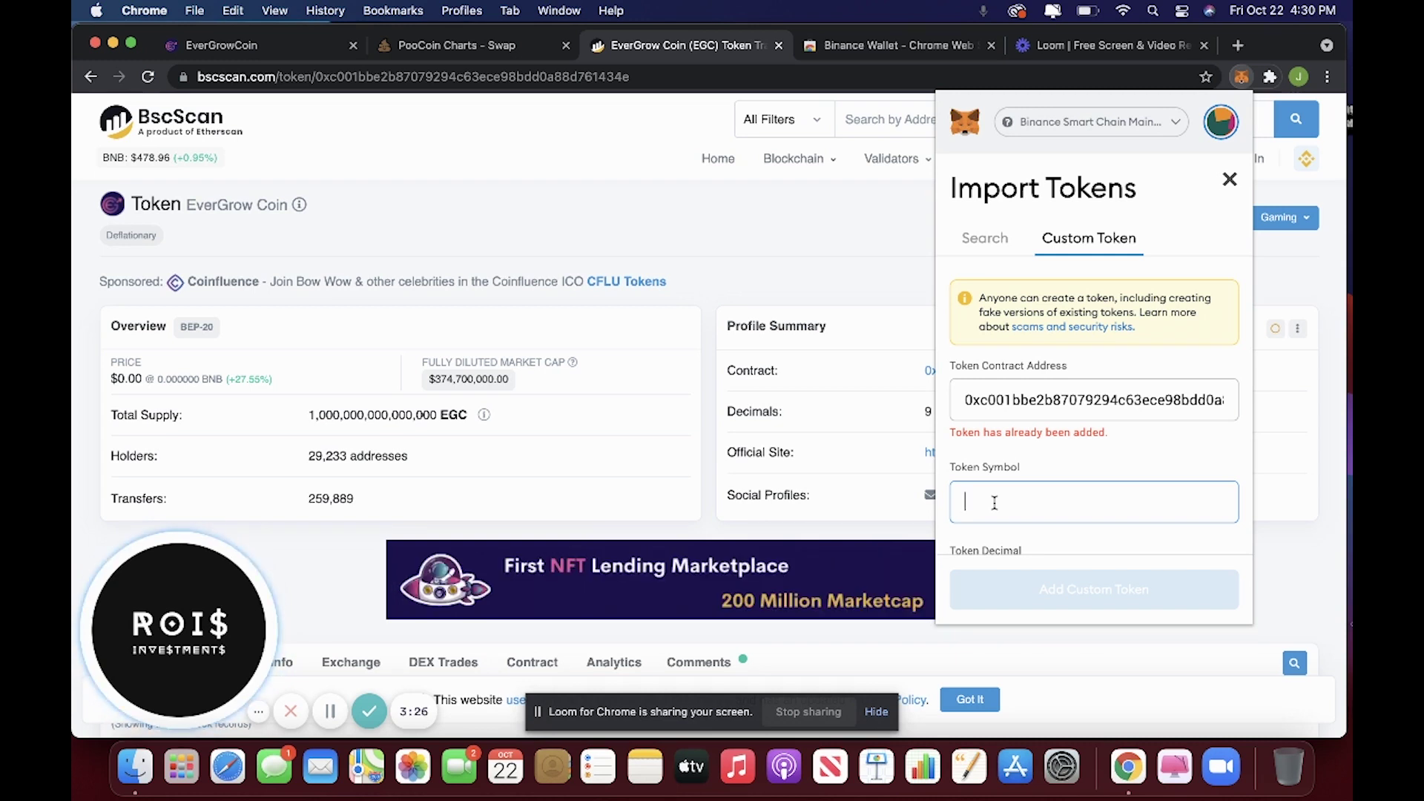
{"action": "type", "text": "EGC"}
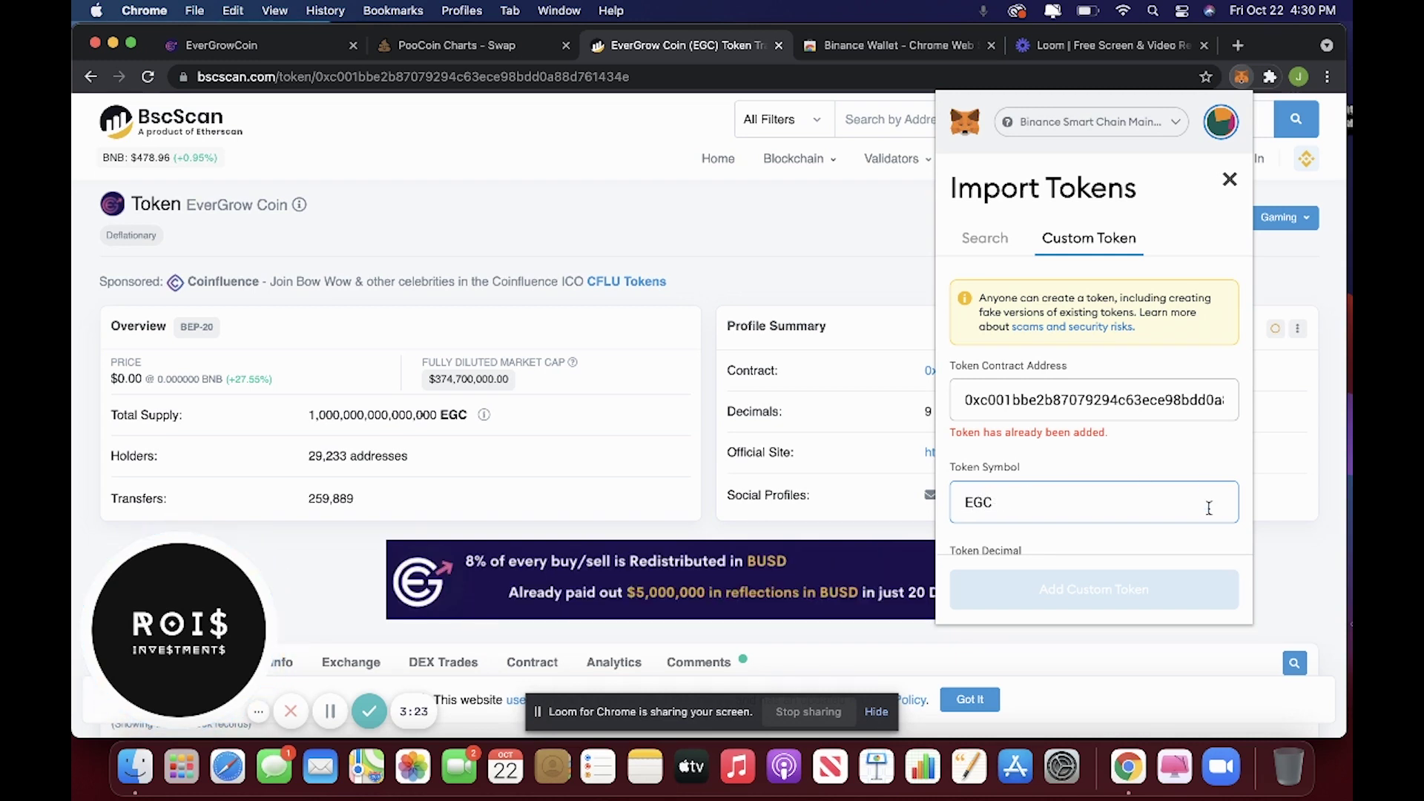
{"action": "scroll", "coordinate": [1111, 453], "scroll_direction": "down", "scroll_amount": 2}
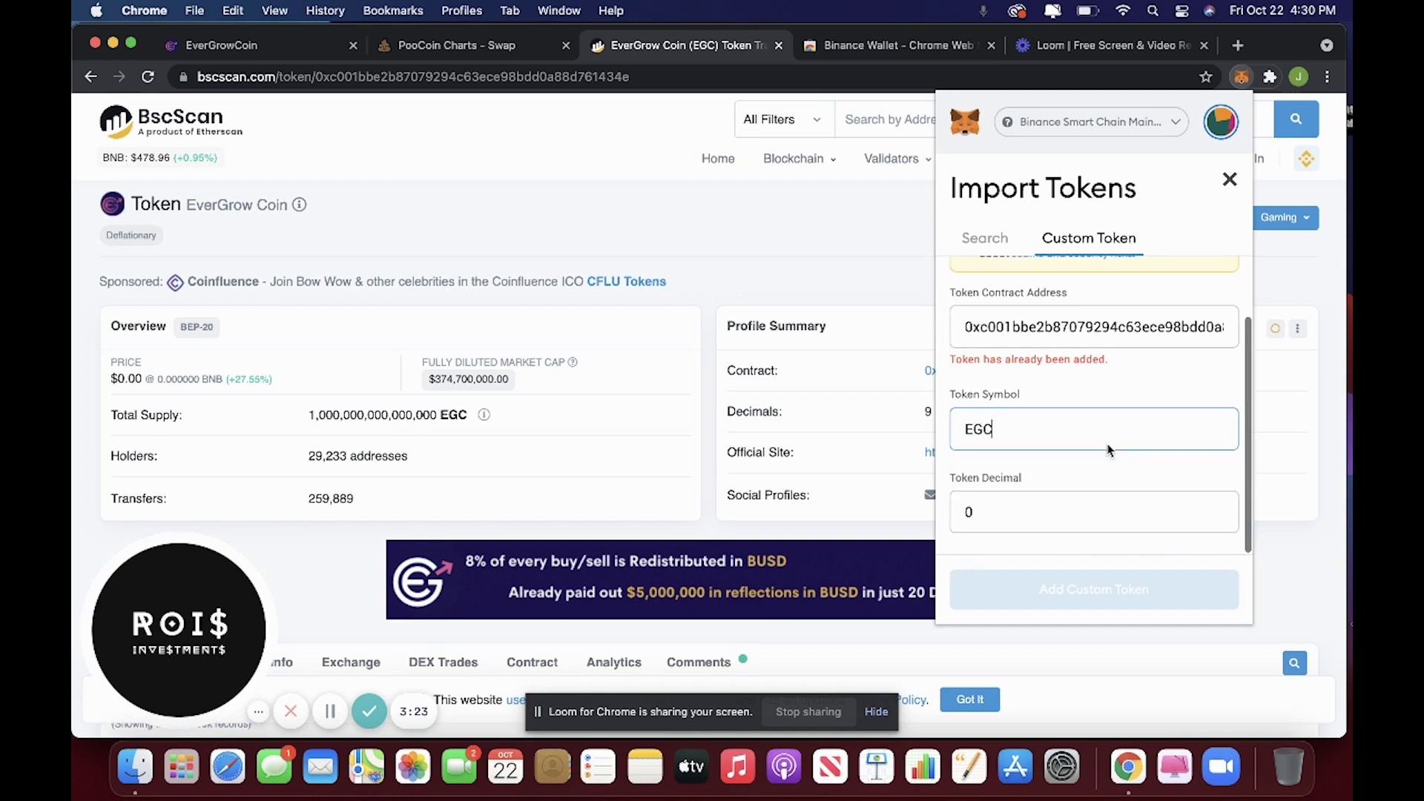
{"action": "left_click", "coordinate": [1049, 510]}
{"action": "key", "text": "BackSpace"}
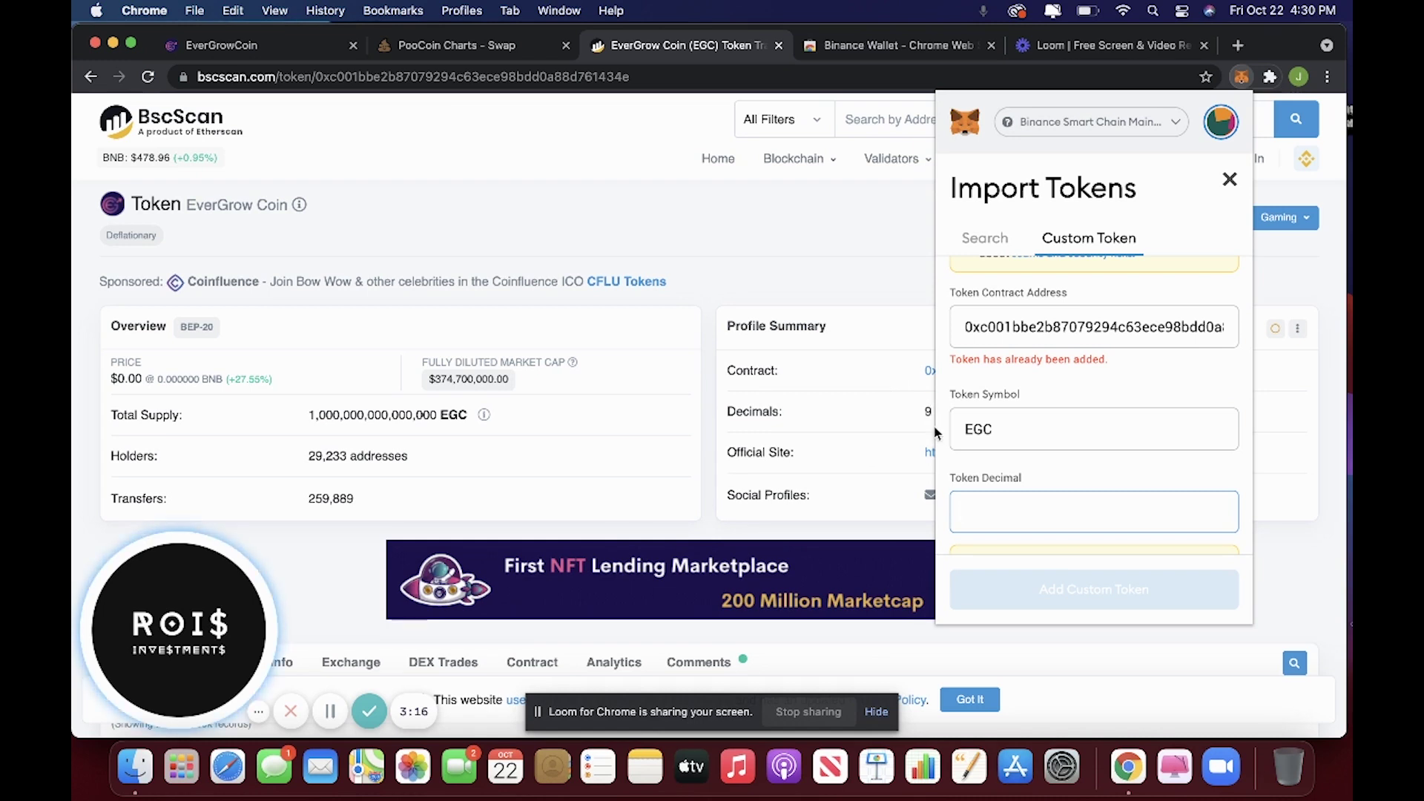
{"action": "type", "text": "9"}
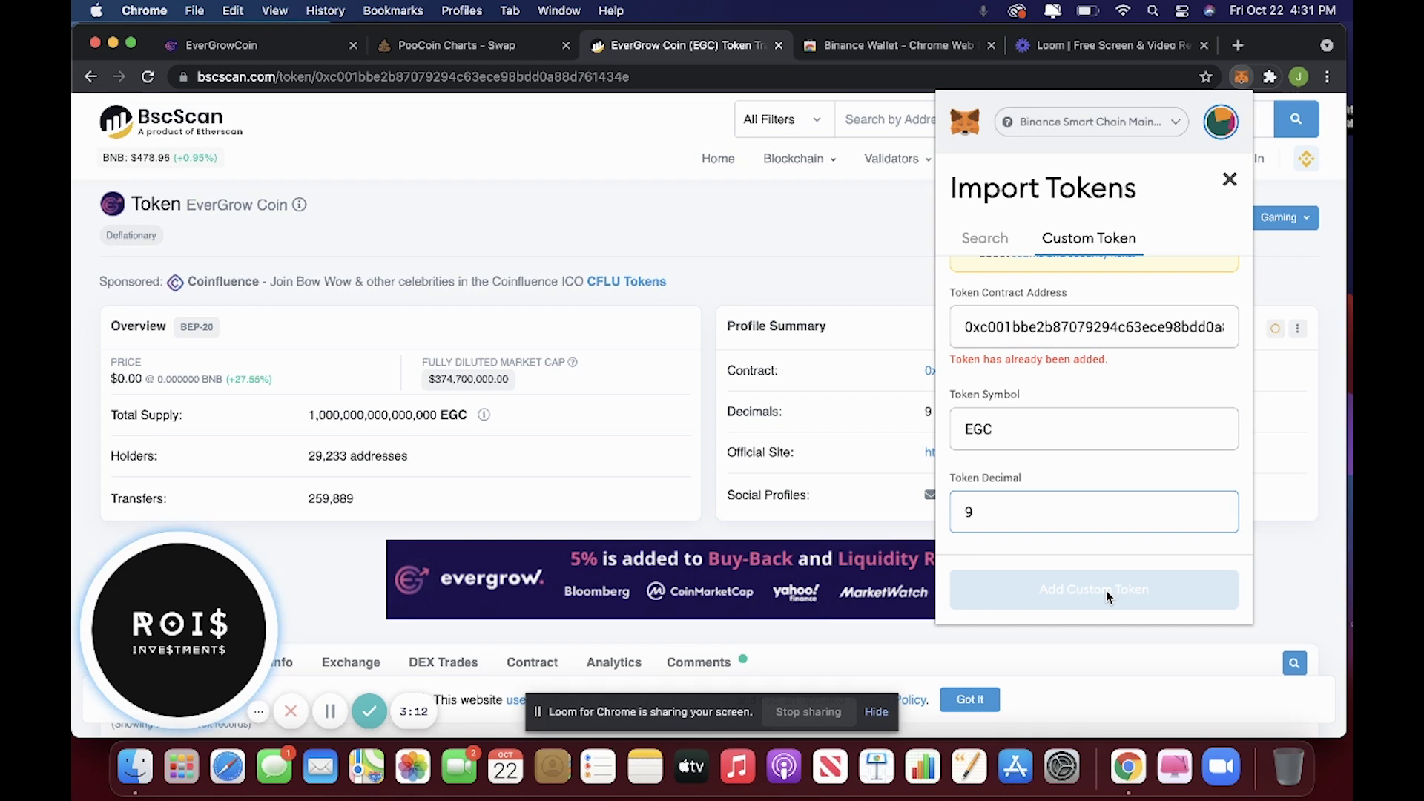
- Close the token import dialog and scroll the asset list to EGC
{"action": "left_click", "coordinate": [986, 238]}
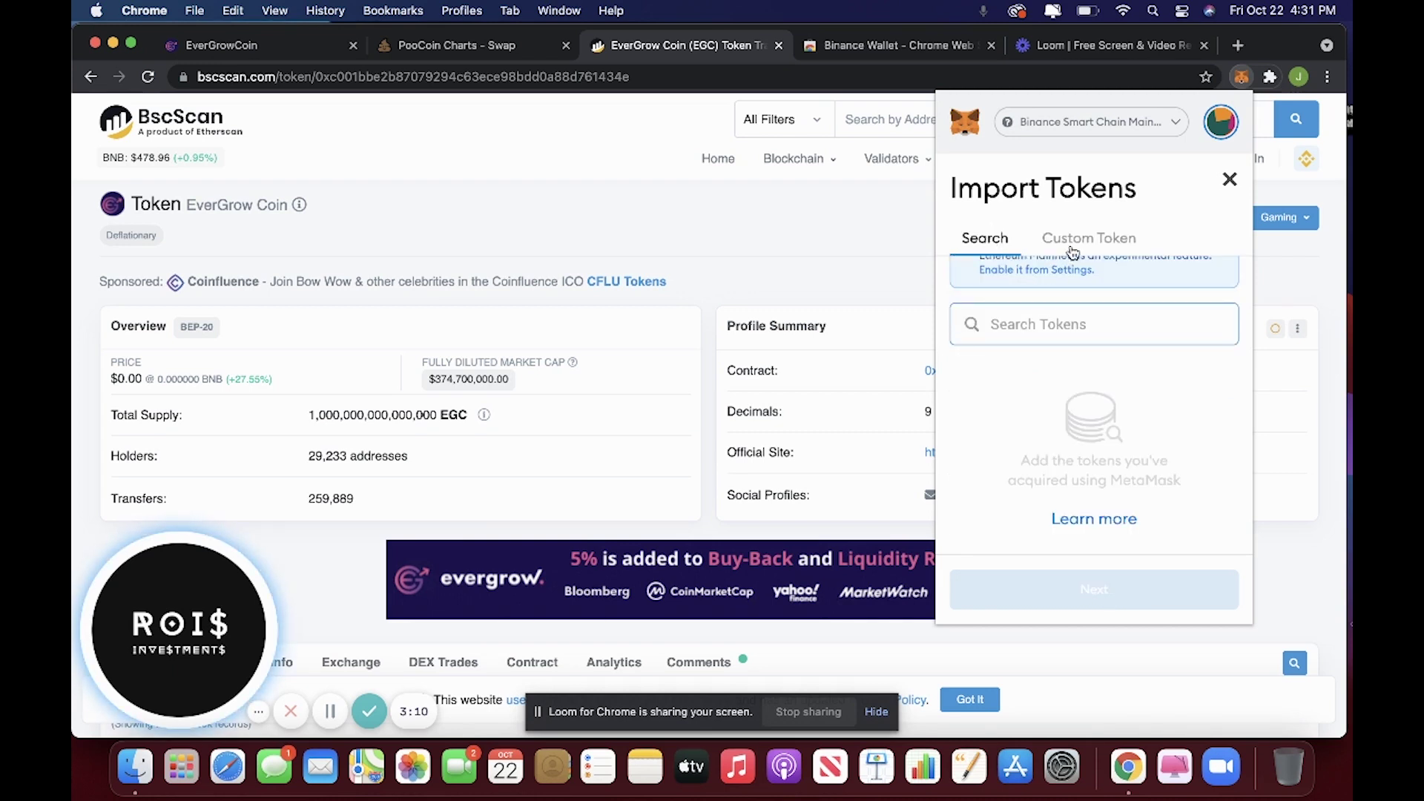
{"action": "left_click", "coordinate": [1230, 179]}
{"action": "scroll", "coordinate": [1118, 469], "scroll_direction": "down", "scroll_amount": 8}
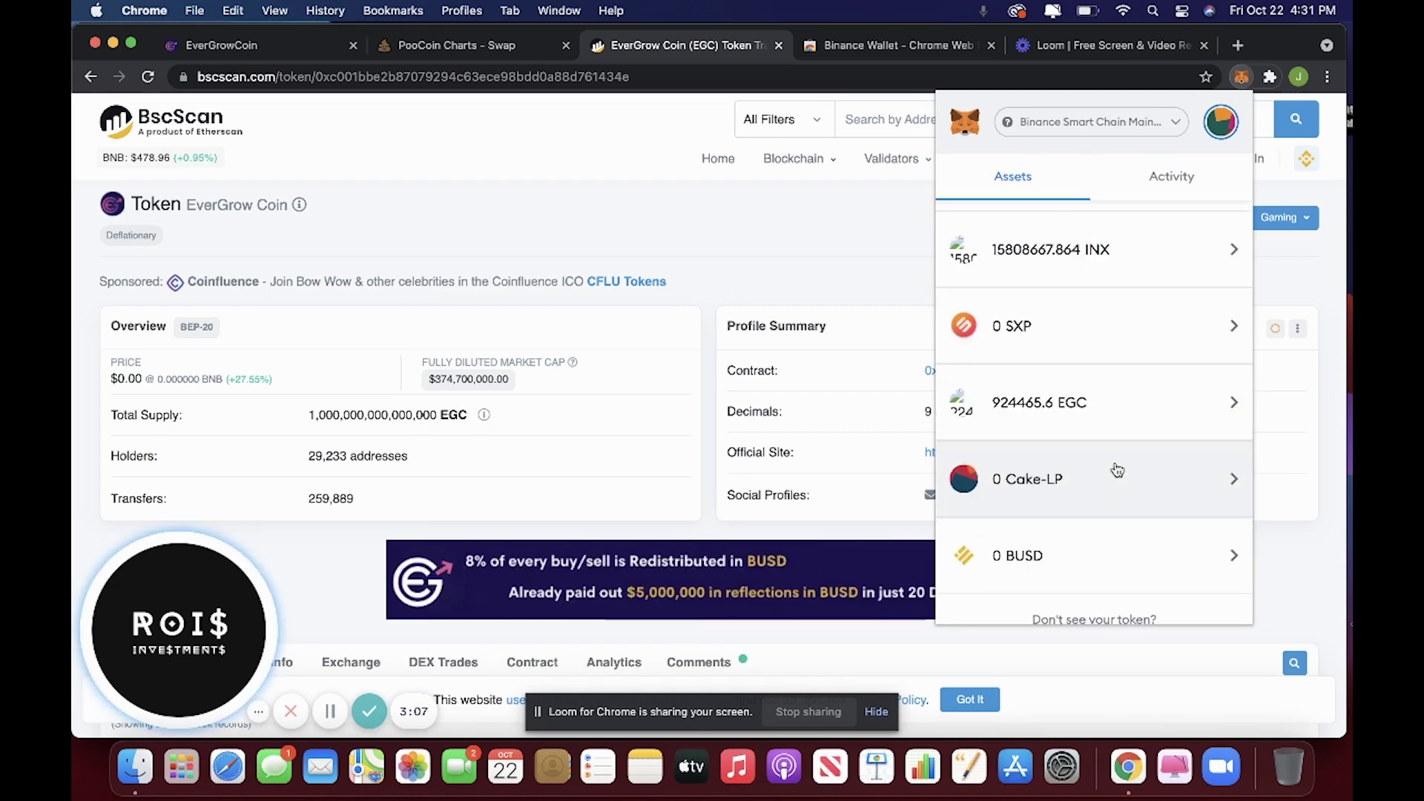
{"action": "scroll", "coordinate": [1112, 470], "scroll_direction": "down", "scroll_amount": 1}
{"action": "scroll", "coordinate": [1060, 482], "scroll_direction": "up", "scroll_amount": 5}
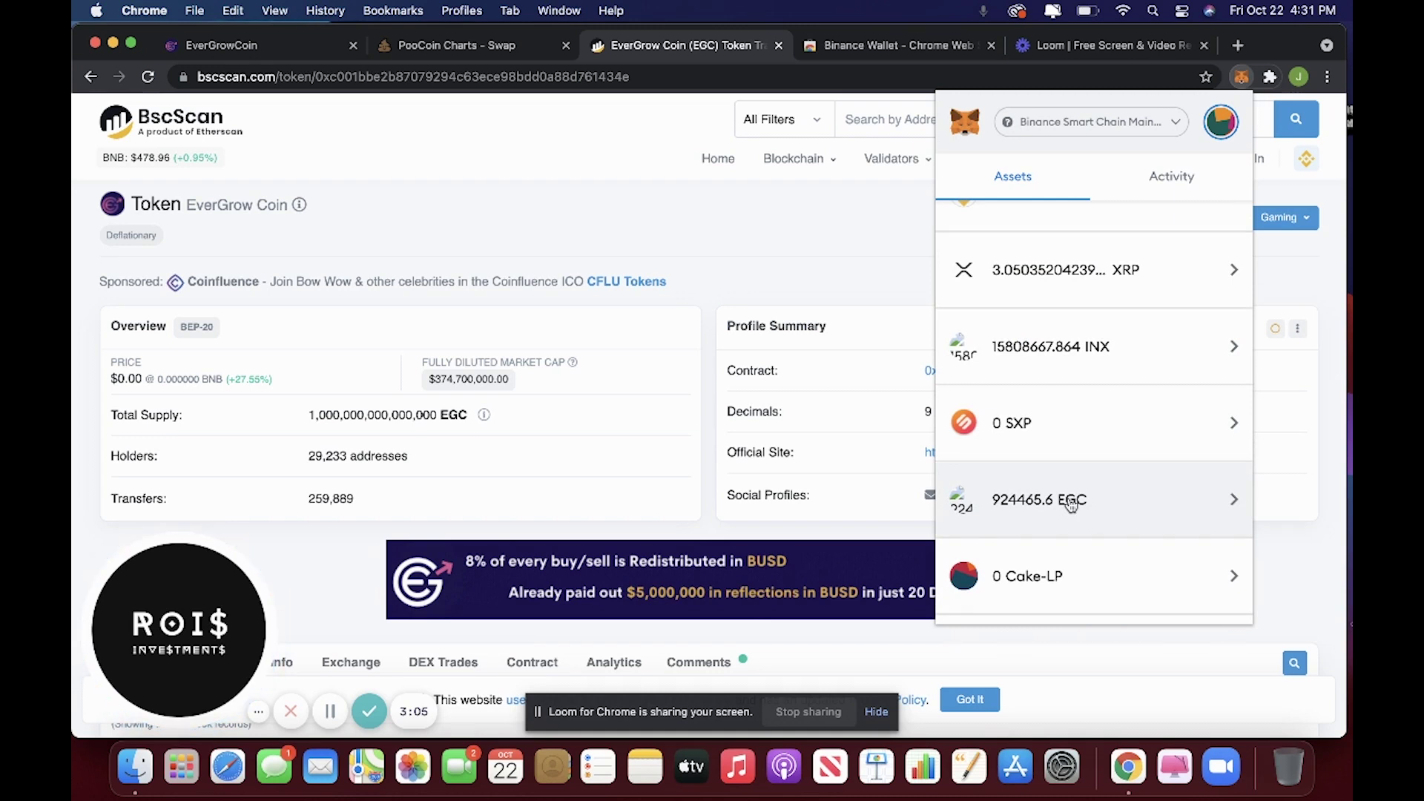
- Check EGC's 924465.6 balance, then close MetaMask and the extensions list
{"action": "left_click", "coordinate": [1173, 510]}
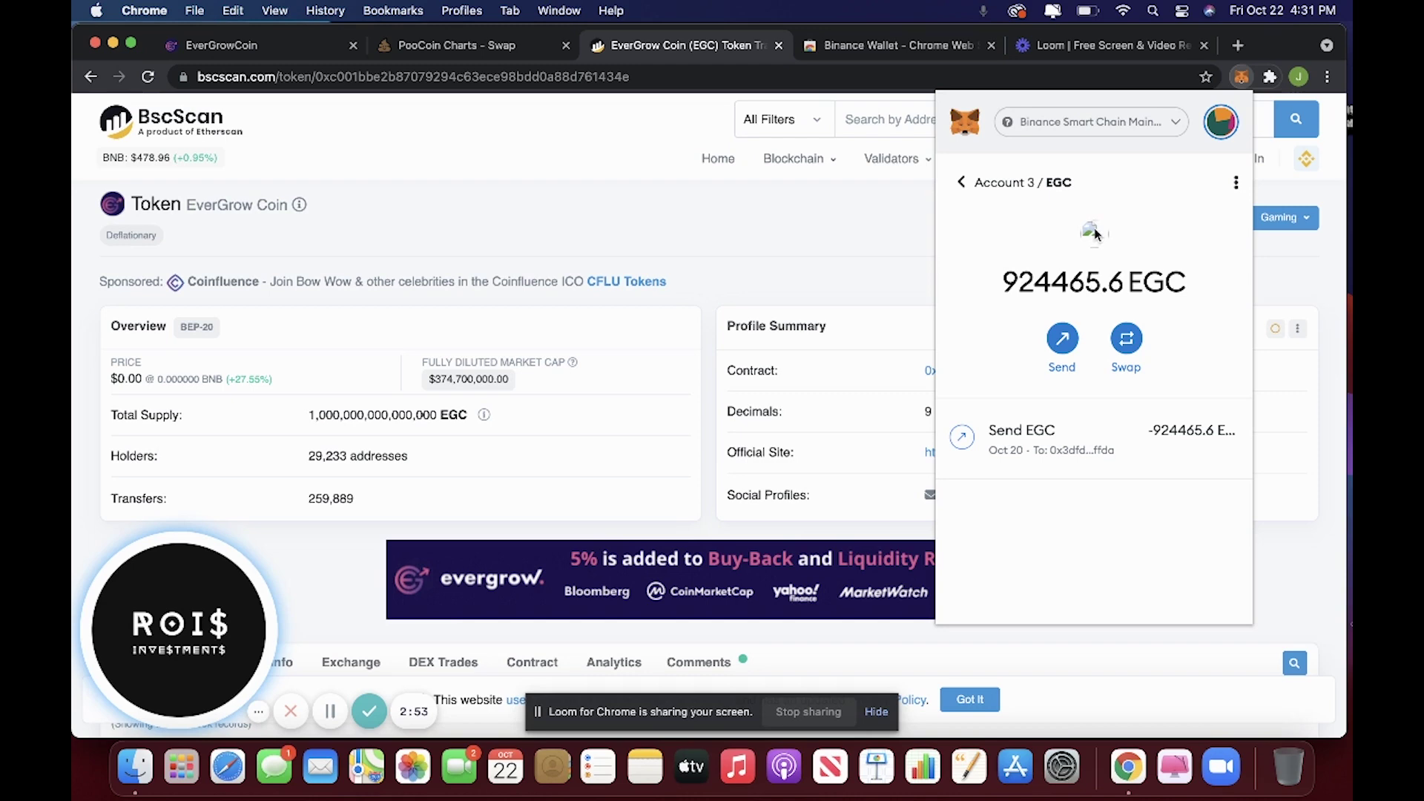
{"action": "left_click", "coordinate": [962, 182]}
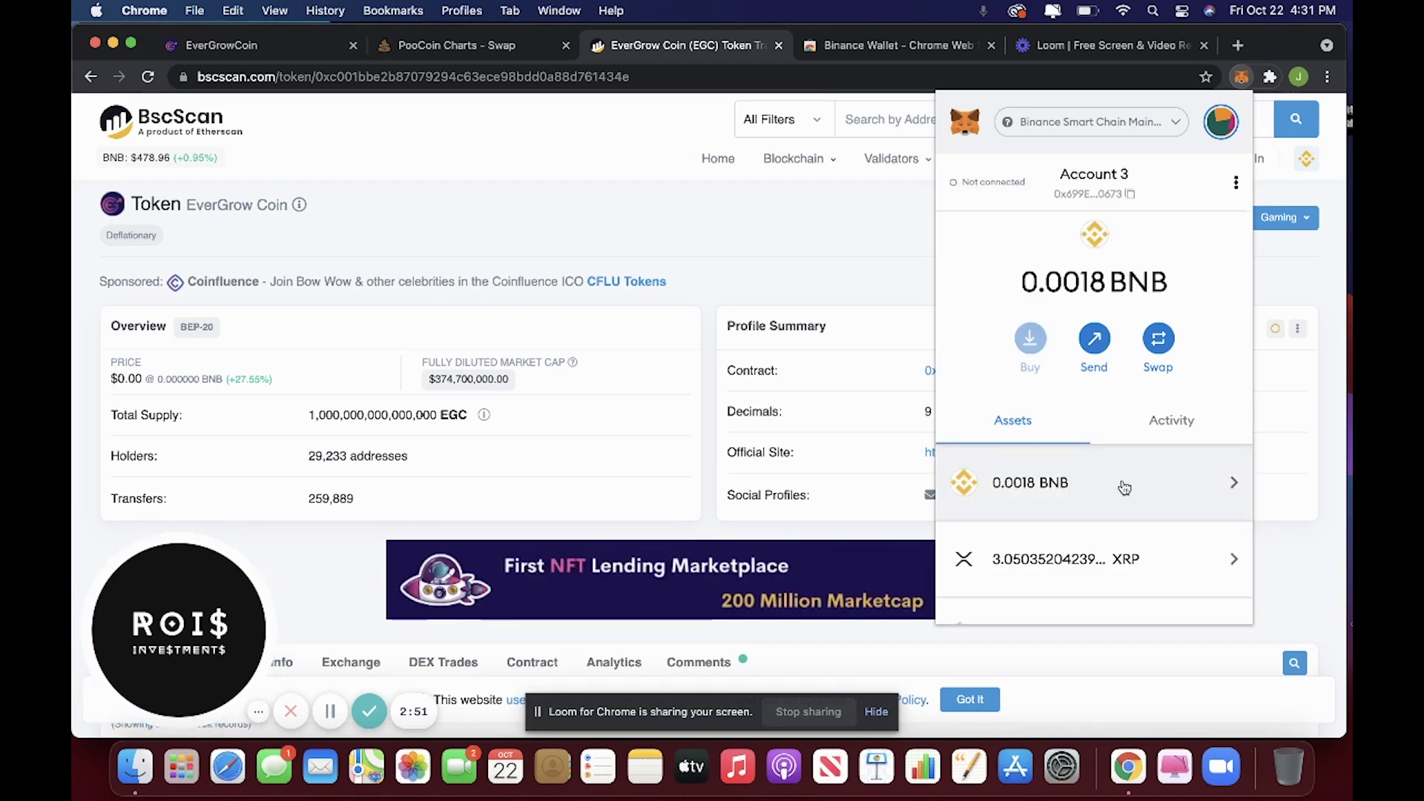
{"action": "scroll", "coordinate": [1120, 487], "scroll_direction": "down", "scroll_amount": 5}
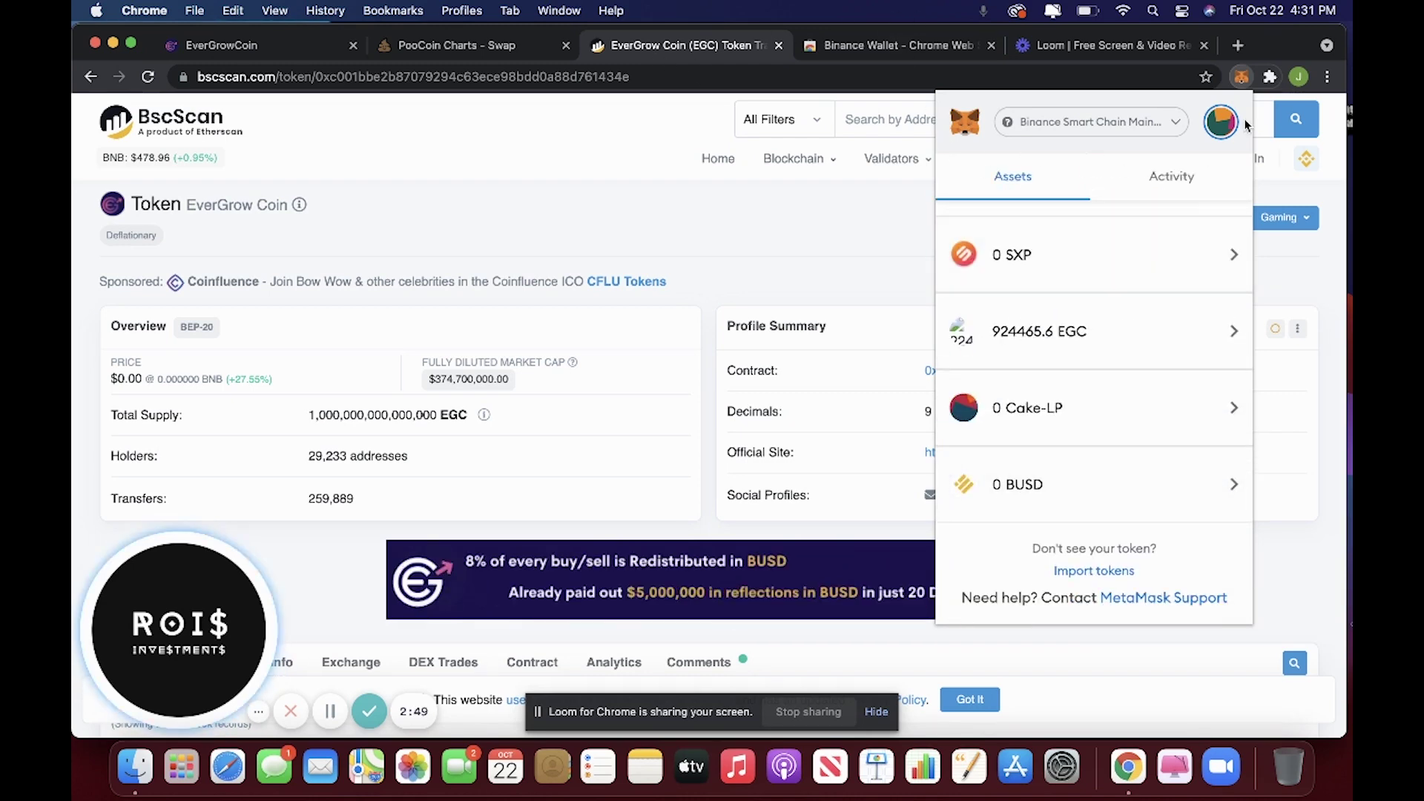
{"action": "left_click", "coordinate": [1270, 78]}
{"action": "left_click", "coordinate": [1270, 77]}
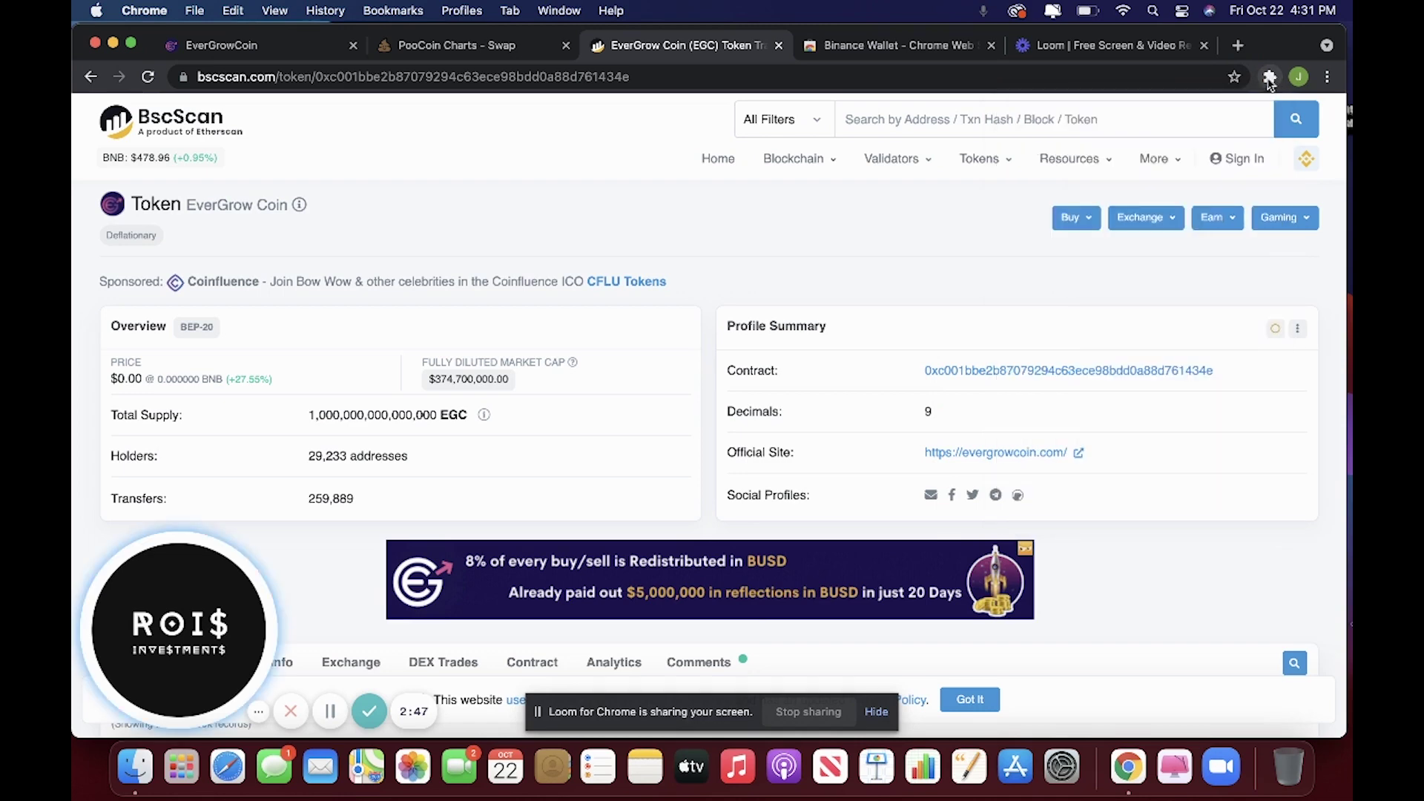
- Open PooCoin from the EverGrowCoin site and log the wallet out
{"action": "left_click", "coordinate": [276, 37]}
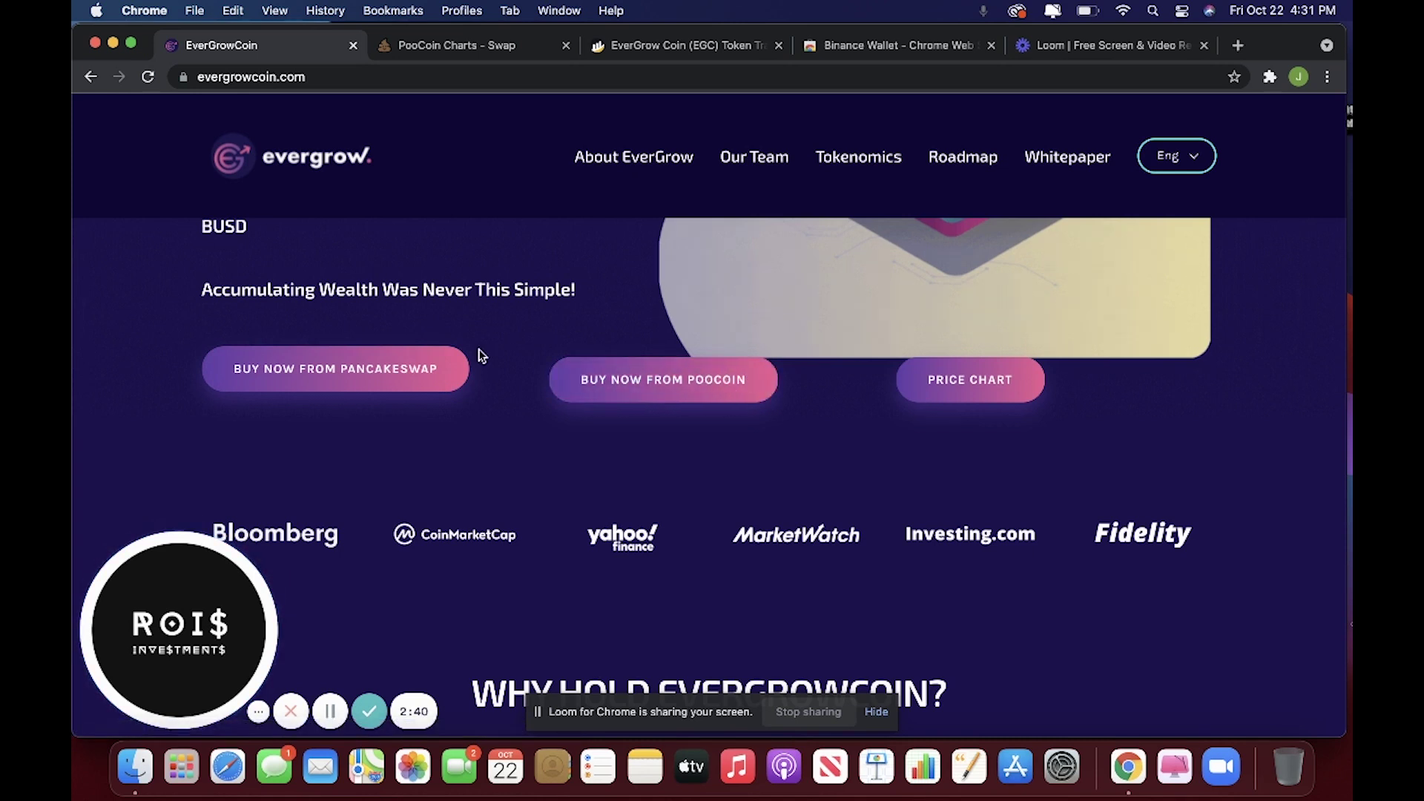
{"action": "left_click", "coordinate": [630, 388]}
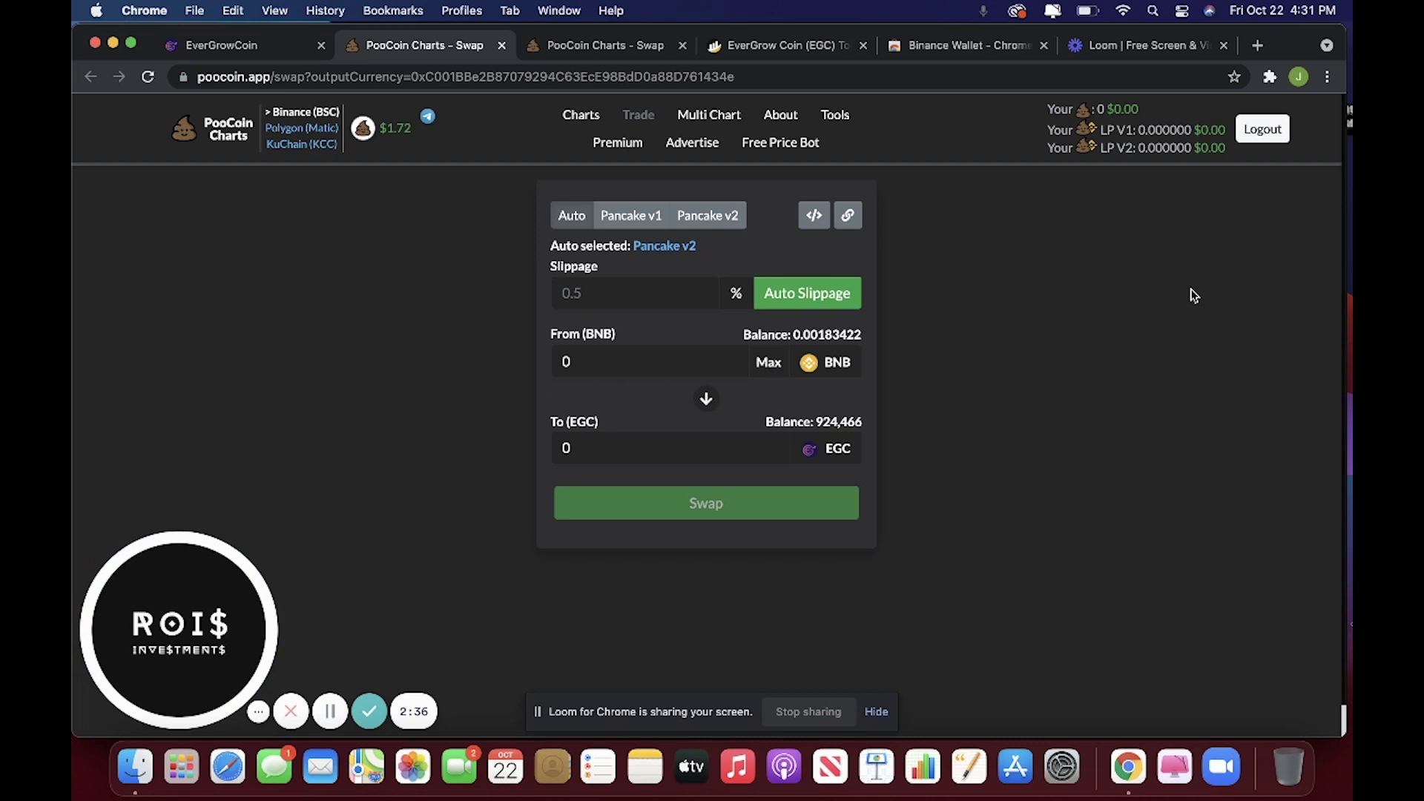
{"action": "left_click", "coordinate": [1275, 130]}
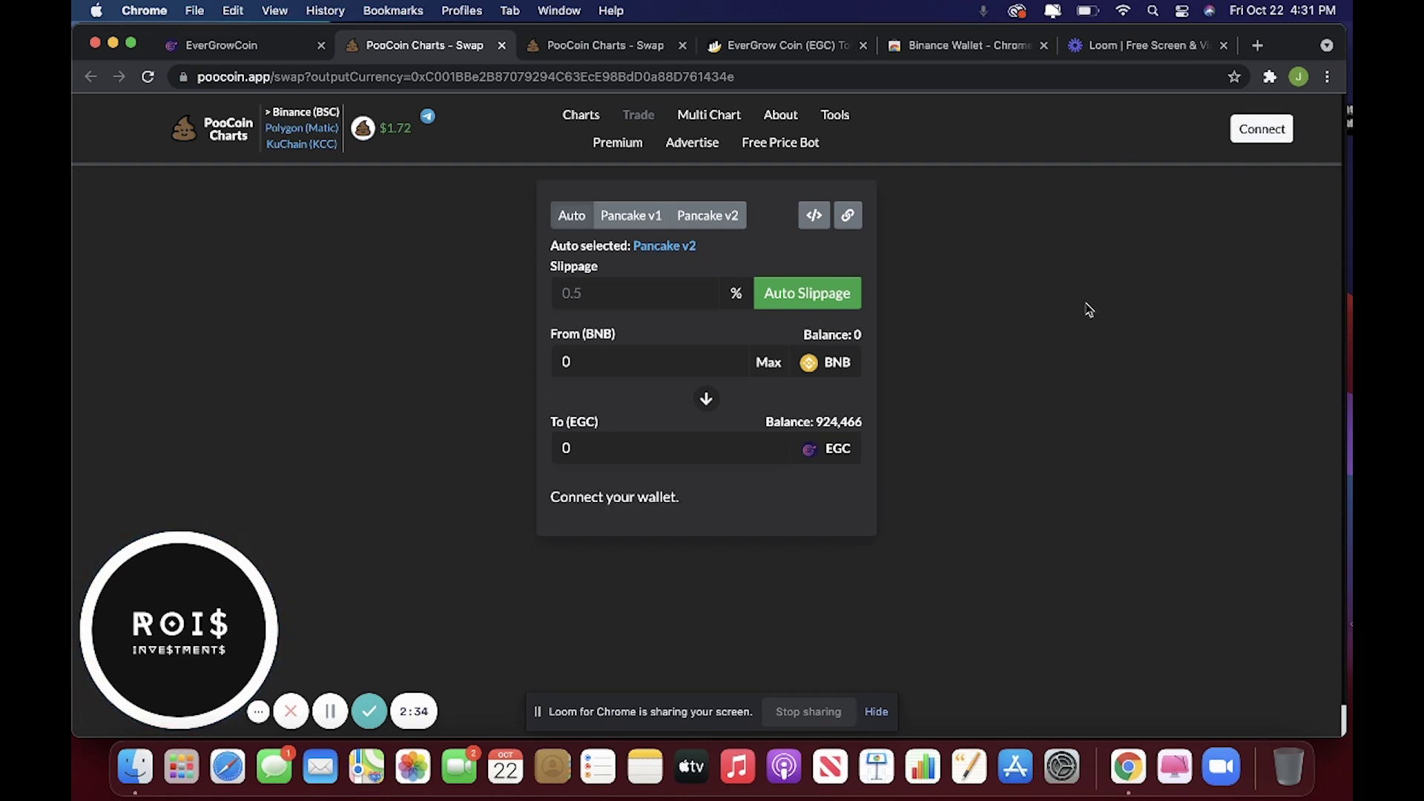
- Return to the PooCoin BNB-to-EGC swap tab, leaving the pay-with token unchanged
{"action": "left_click", "coordinate": [217, 46]}
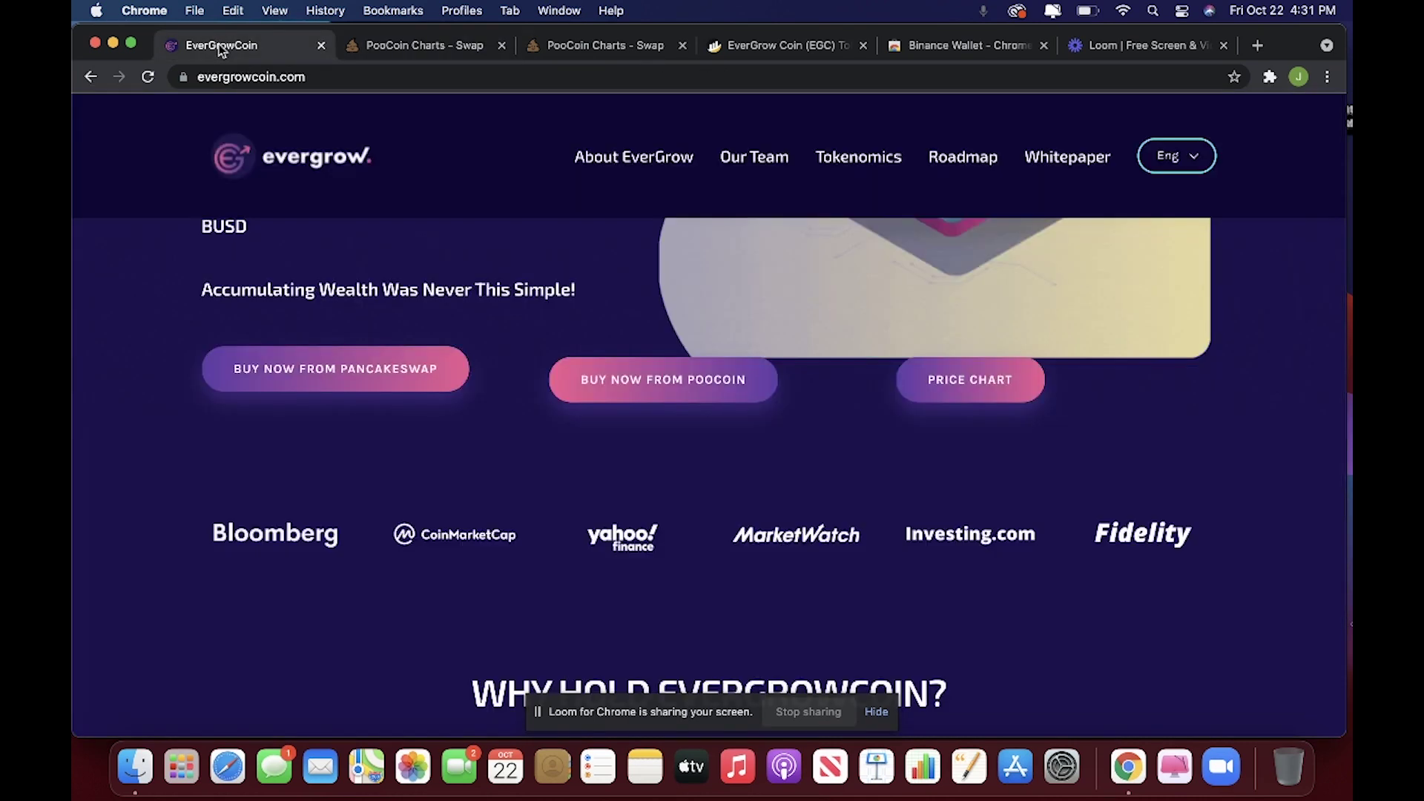
{"action": "left_click", "coordinate": [399, 46]}
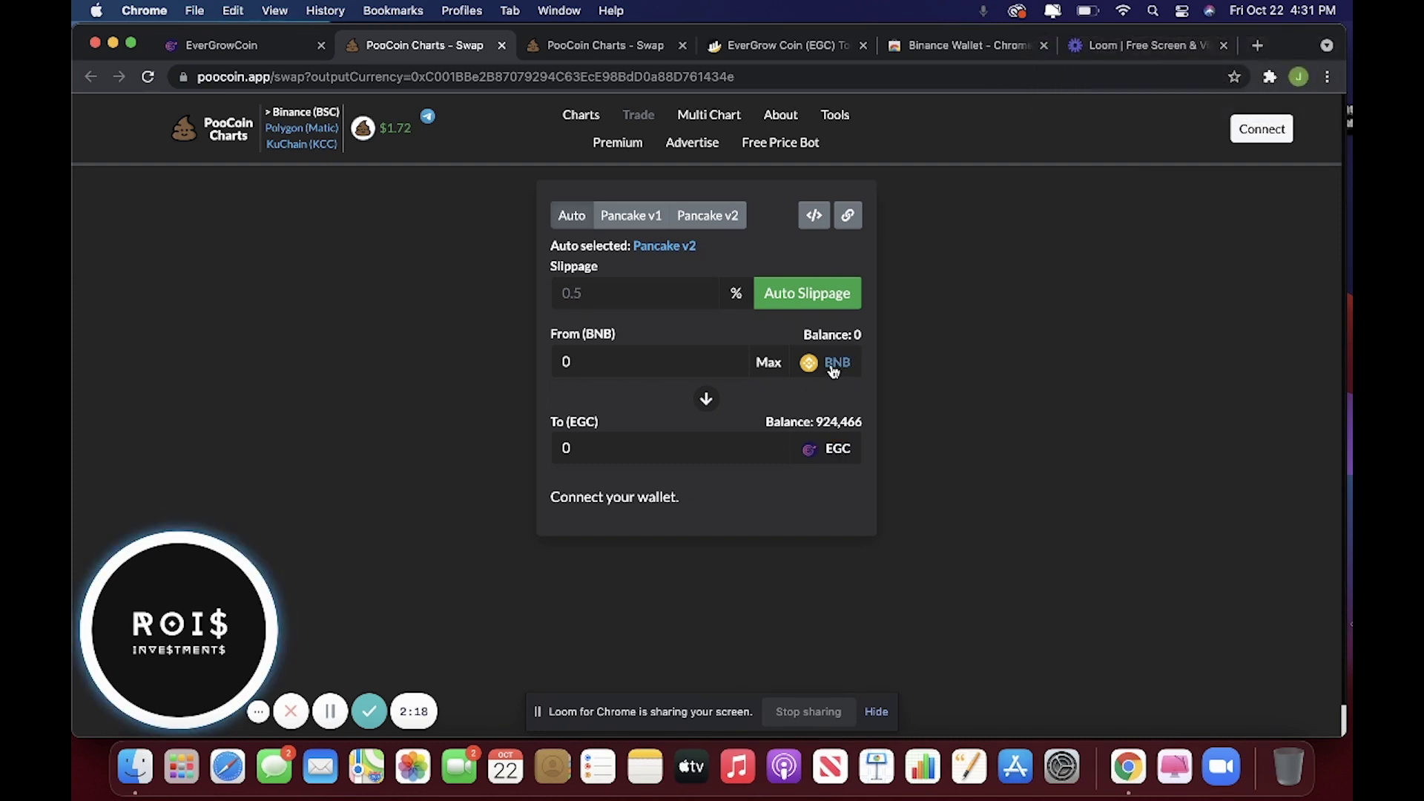
{"action": "left_click", "coordinate": [834, 371]}
{"action": "left_click", "coordinate": [969, 362]}
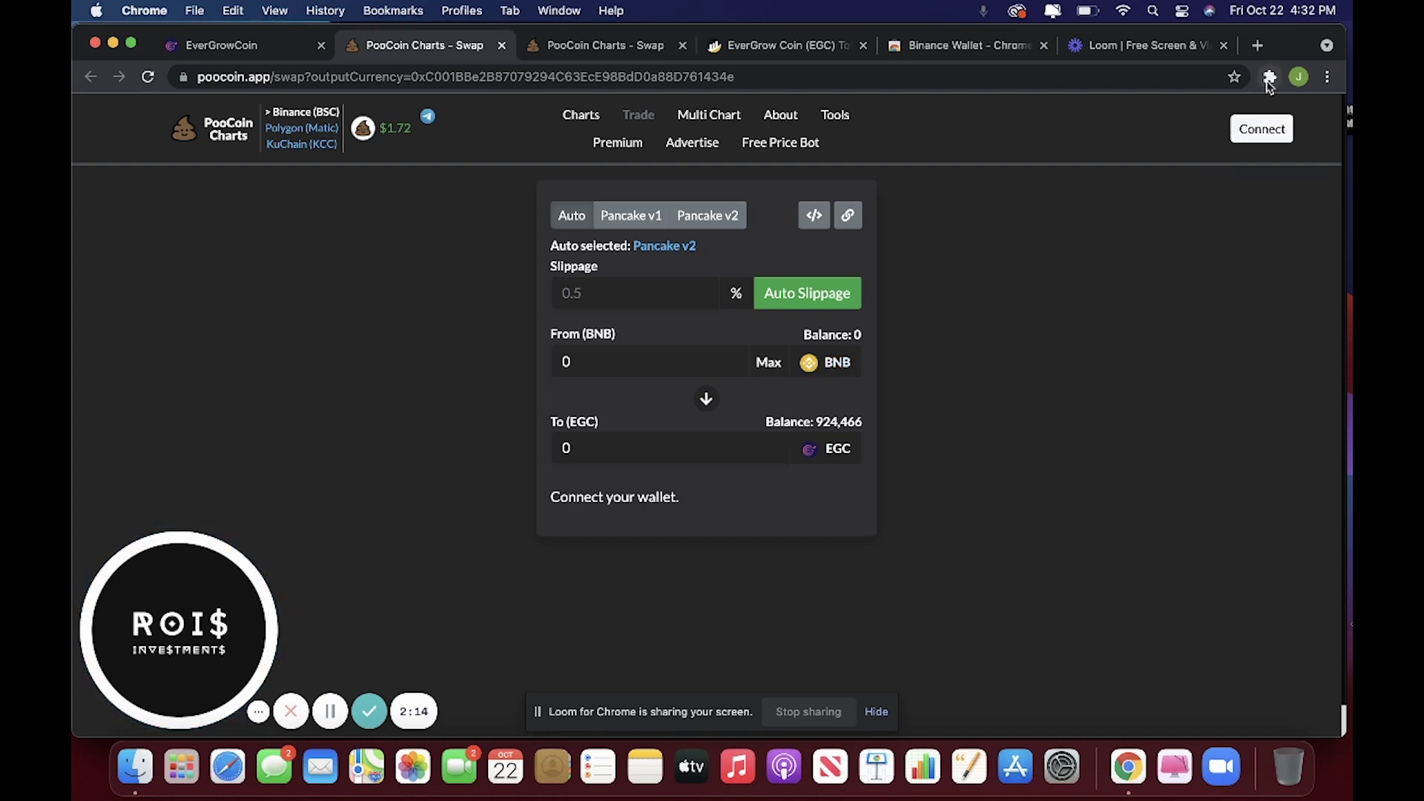
- Connect MetaMask to PooCoin via Metamask/TrustWallet and open the wallet
{"action": "left_click", "coordinate": [1261, 128]}
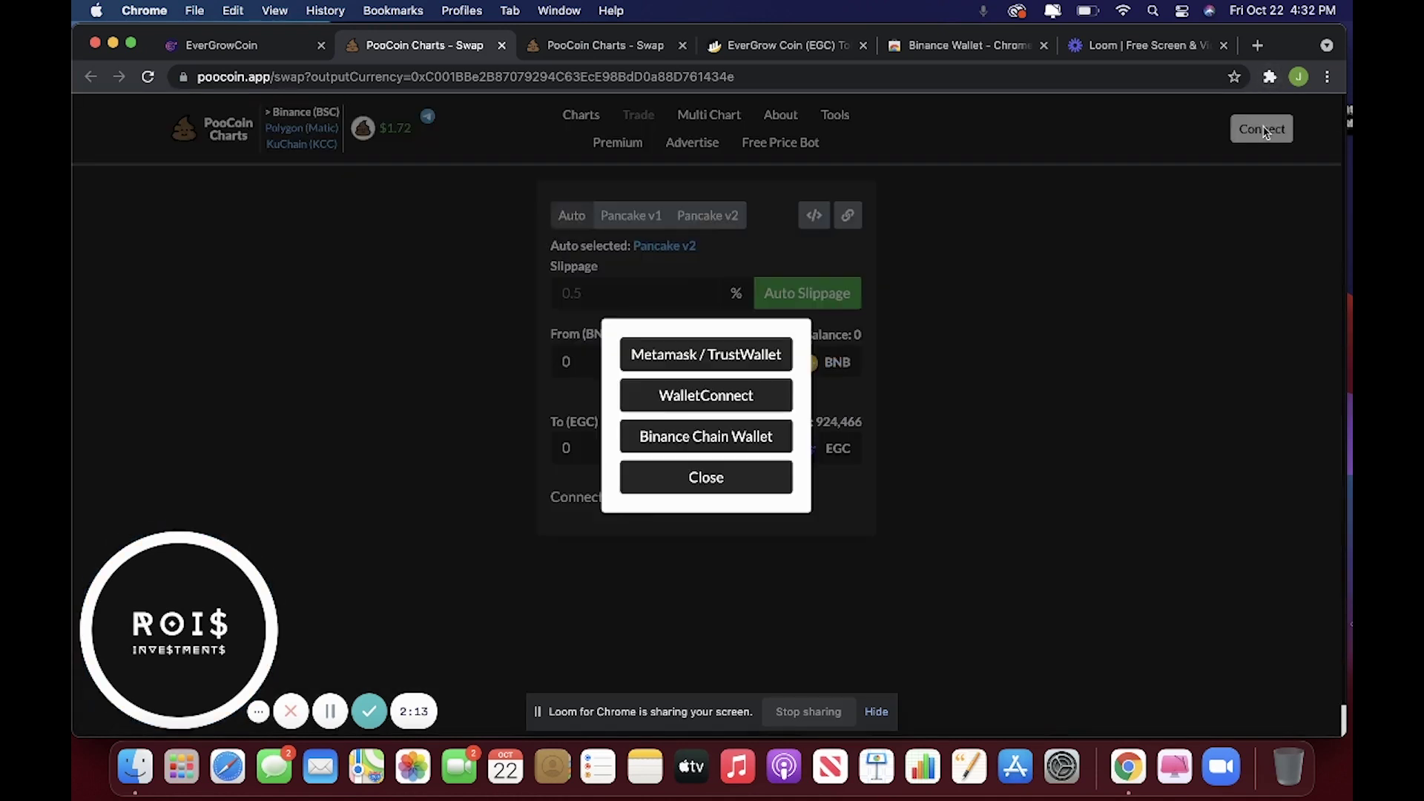
{"action": "left_click", "coordinate": [682, 355]}
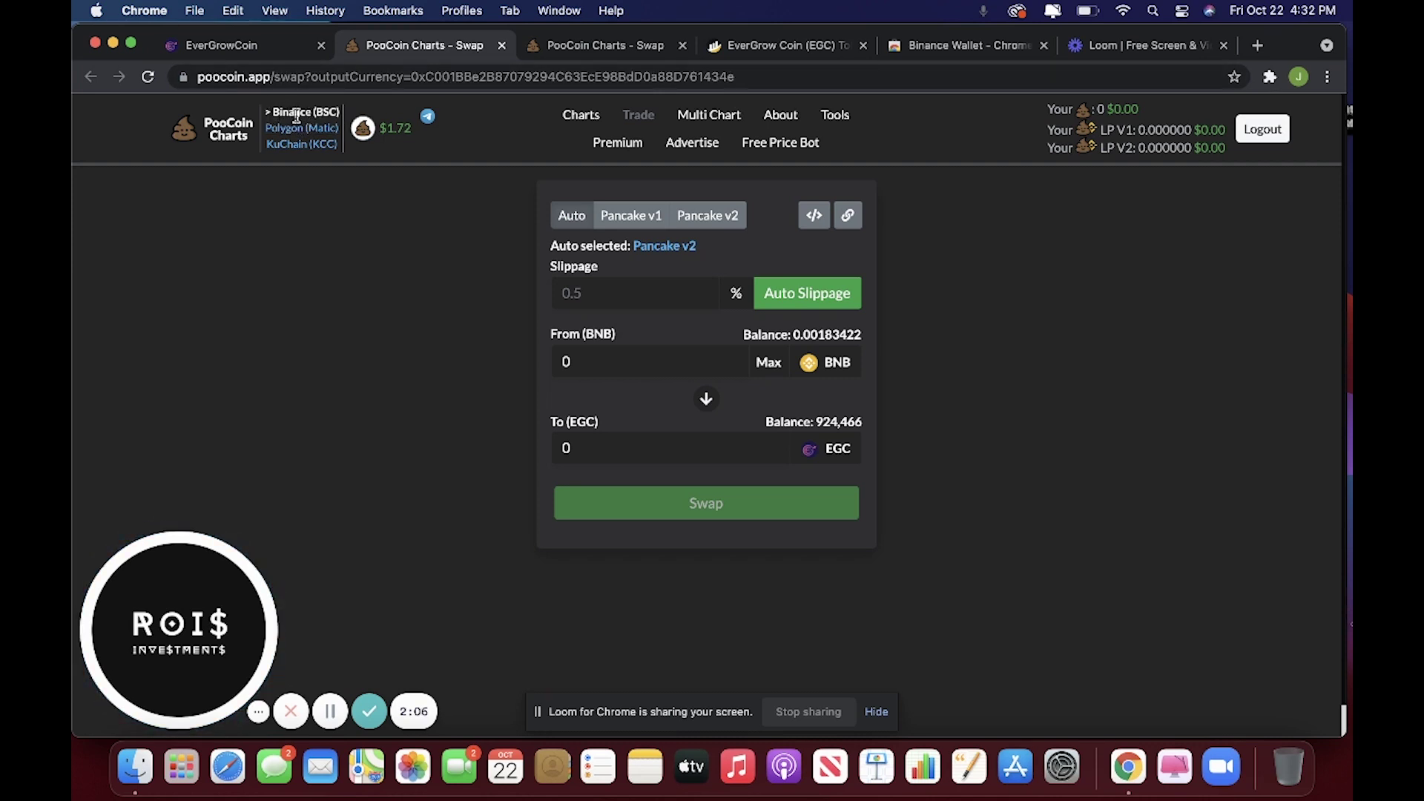
{"action": "left_click", "coordinate": [1269, 77]}
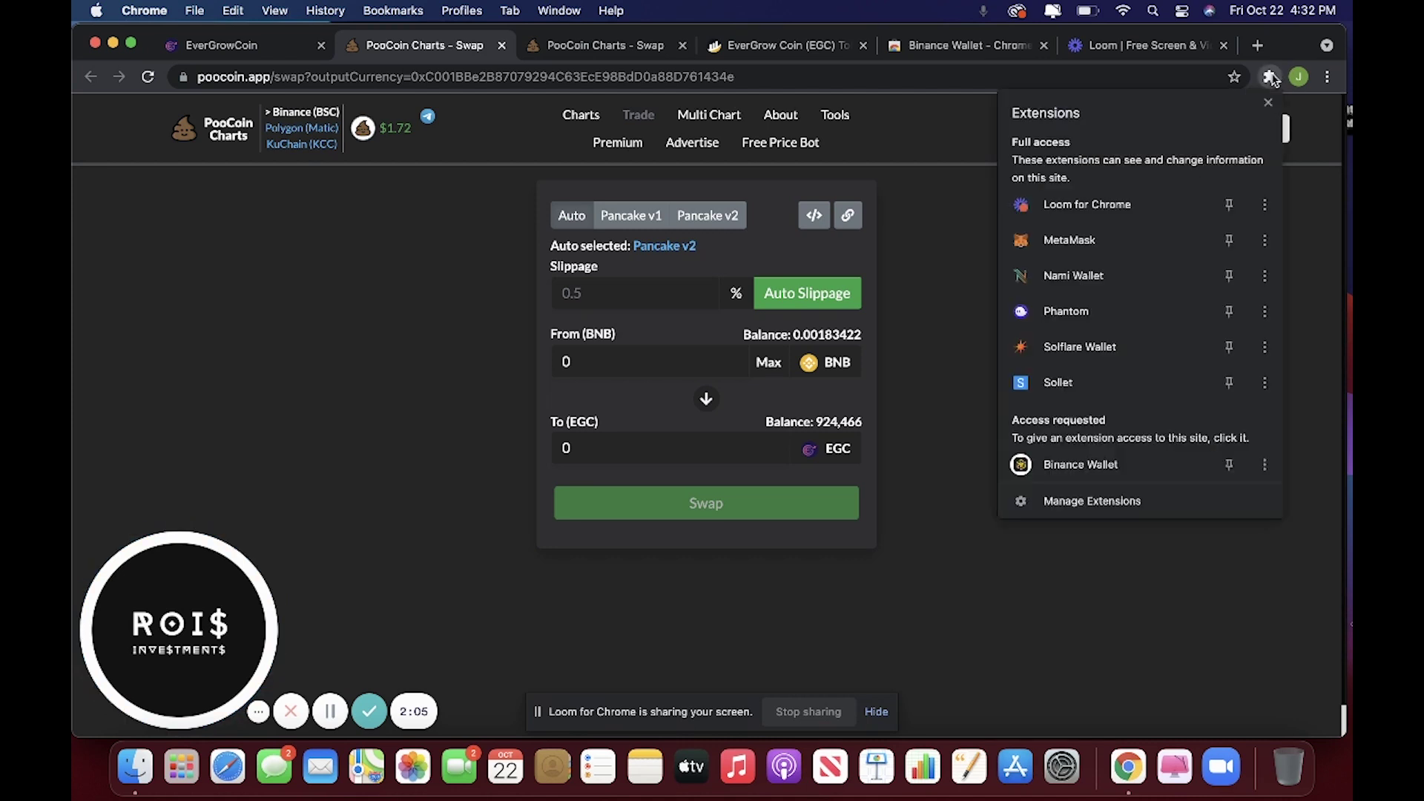
{"action": "left_click", "coordinate": [1084, 248]}
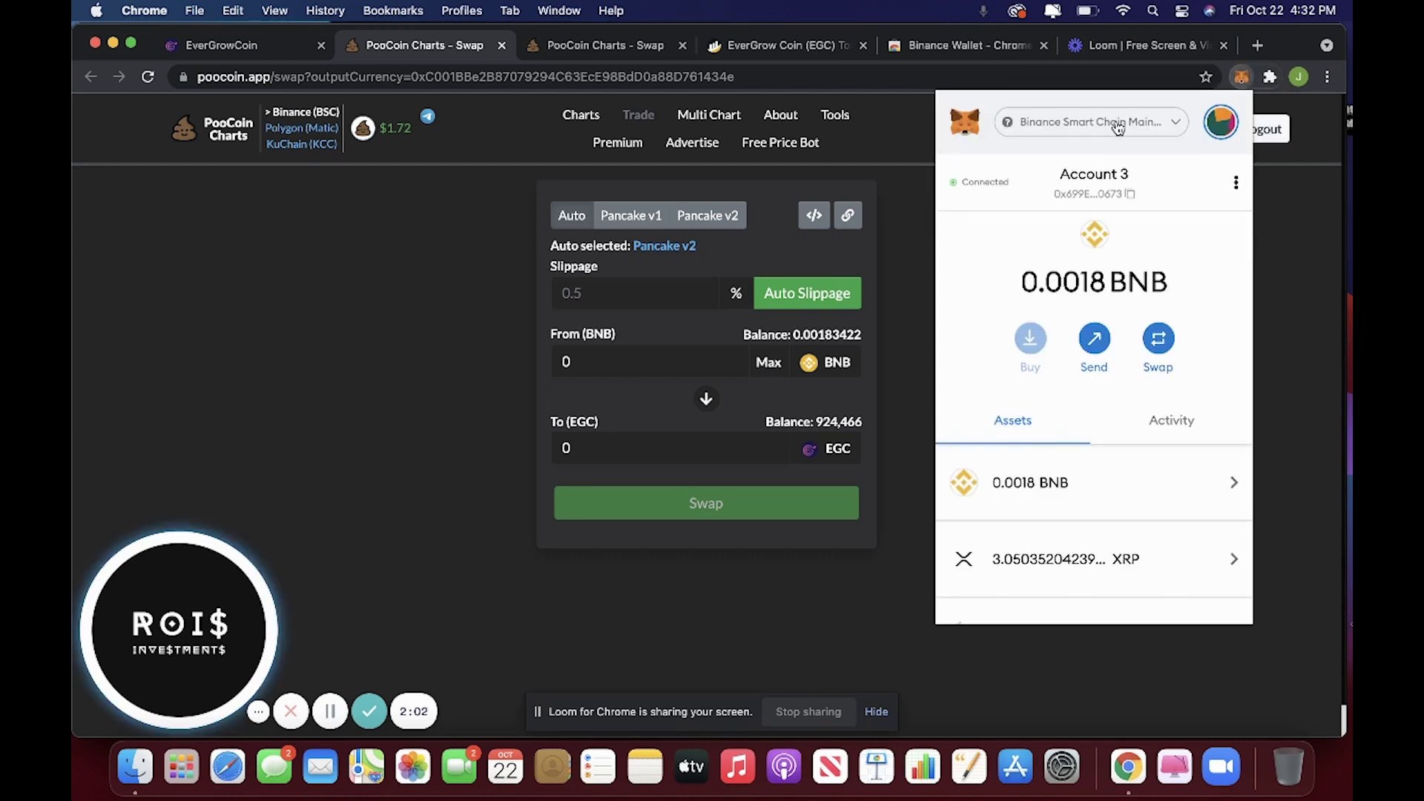
- Switch the network to Matic(Polygon) and back to Binance Smart Chain Mainnet, finding EGC
{"action": "left_click", "coordinate": [1116, 127]}
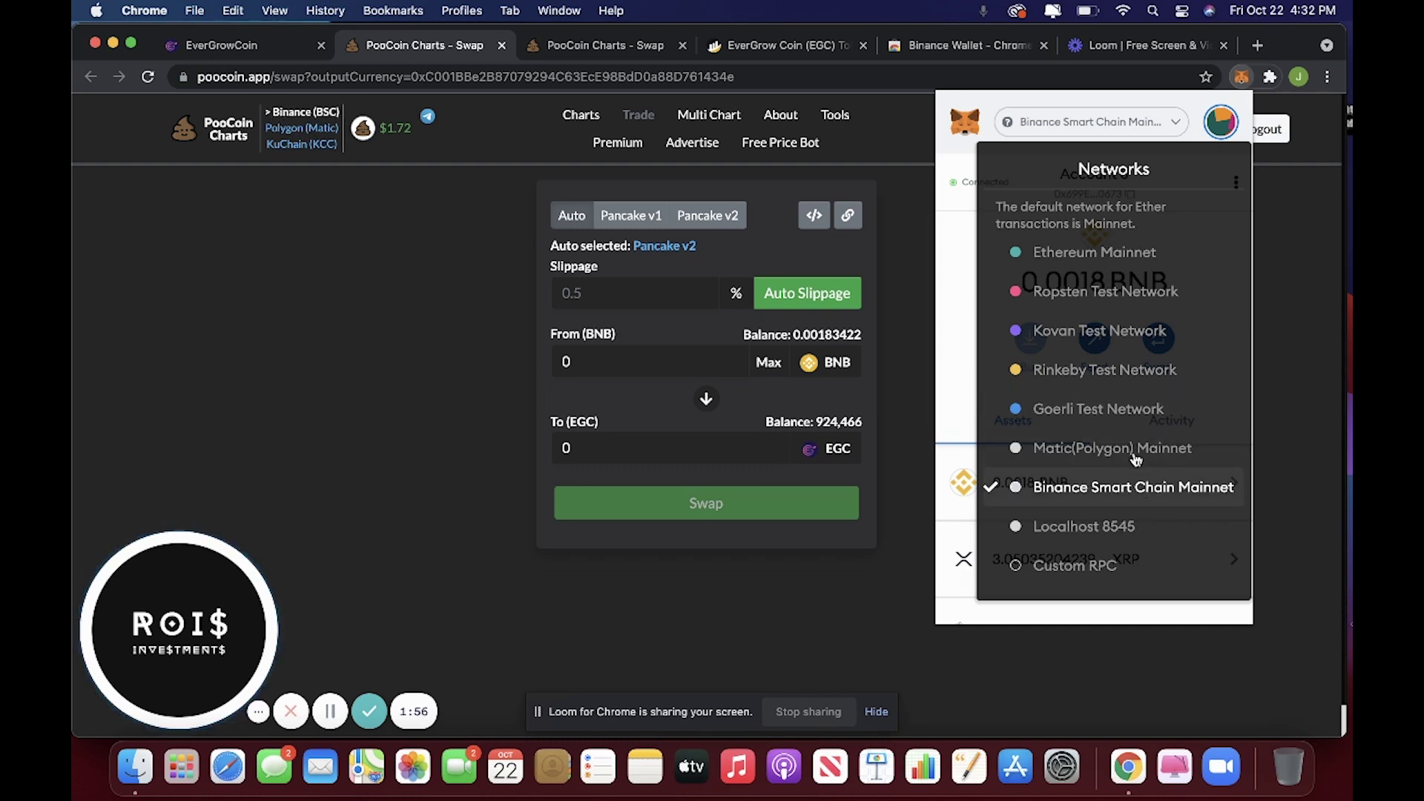
{"action": "left_click", "coordinate": [1095, 452]}
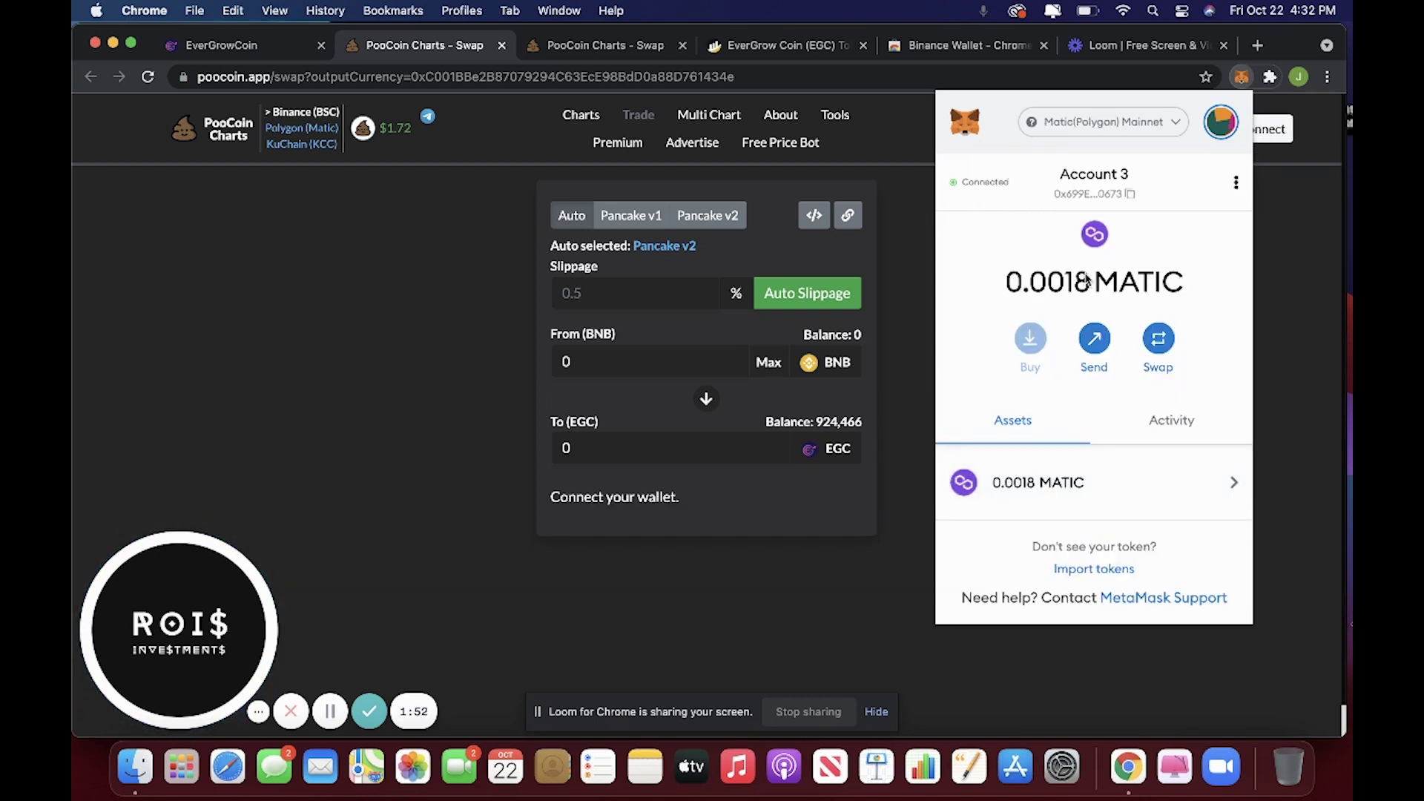
{"action": "left_click", "coordinate": [1128, 122]}
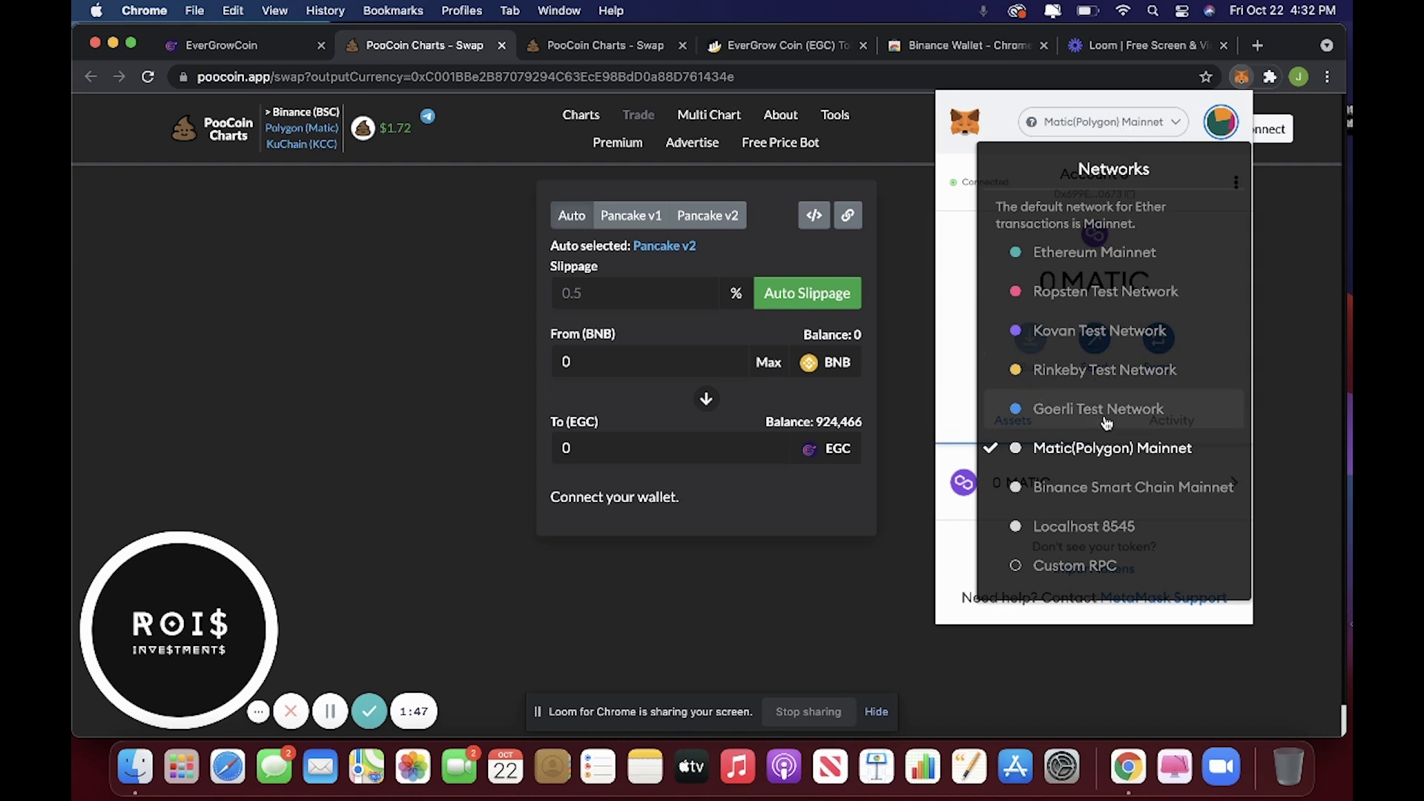
{"action": "left_click", "coordinate": [1113, 500]}
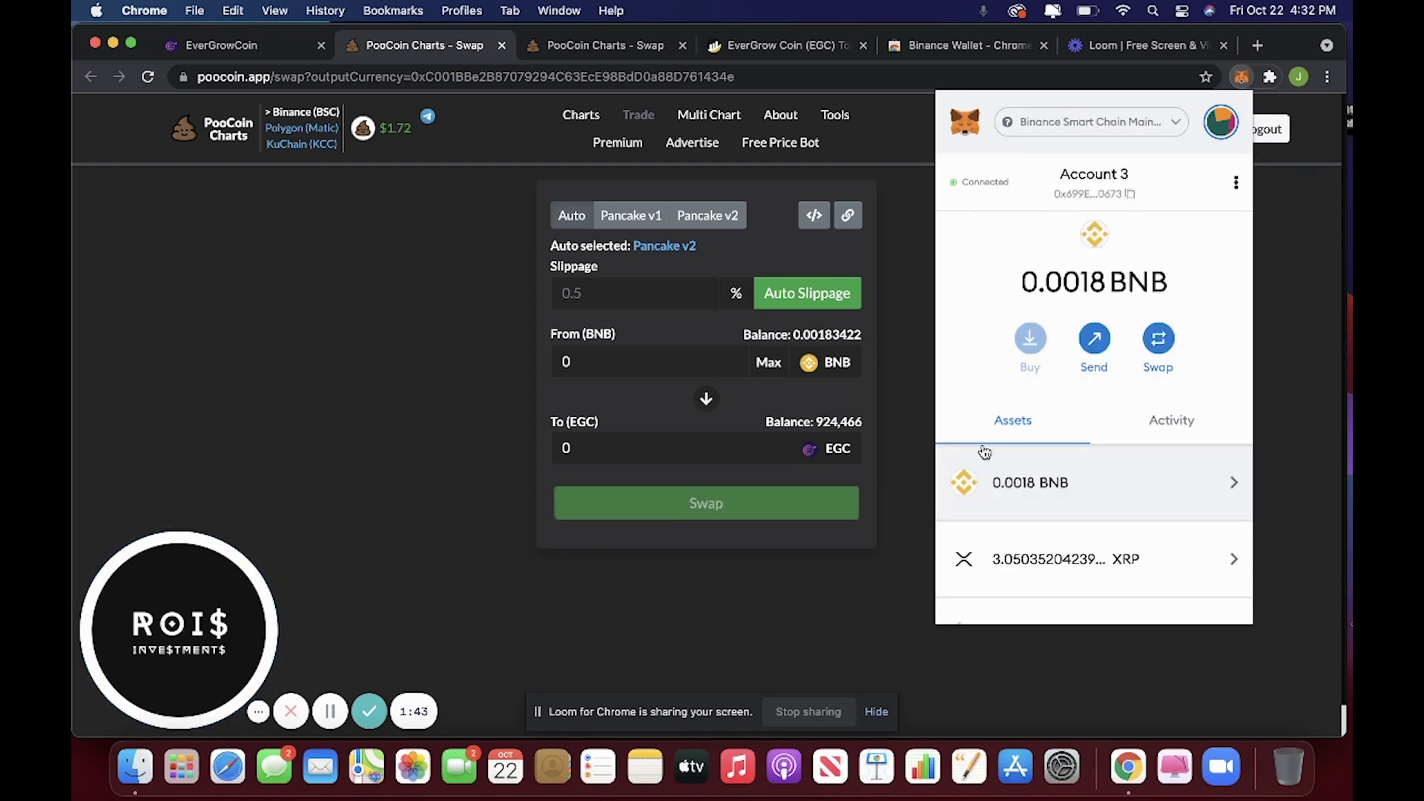
{"action": "scroll", "coordinate": [1036, 494], "scroll_direction": "down", "scroll_amount": 6}
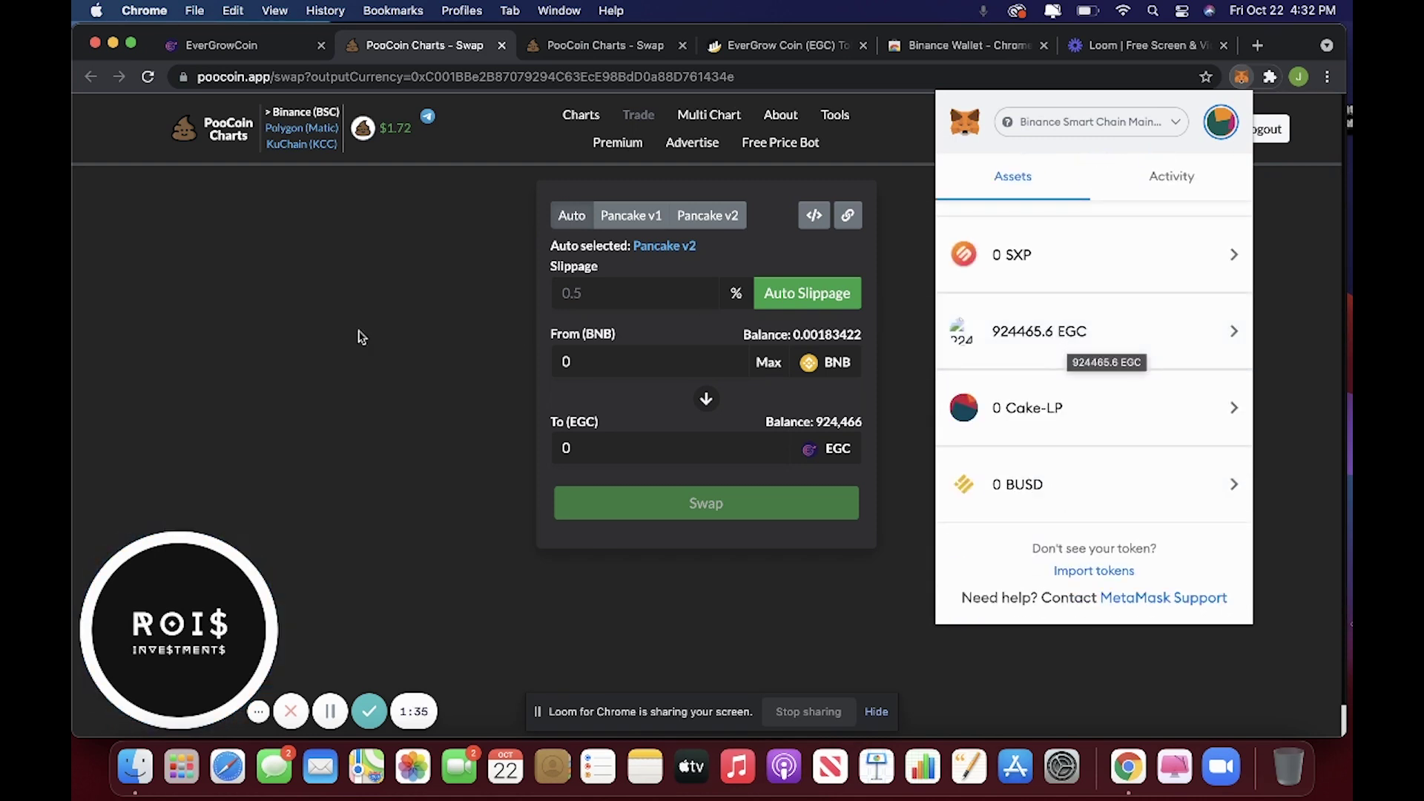
- Close MetaMask and choose USDT instead of BNB as the token to pay with
{"action": "left_click", "coordinate": [273, 350]}
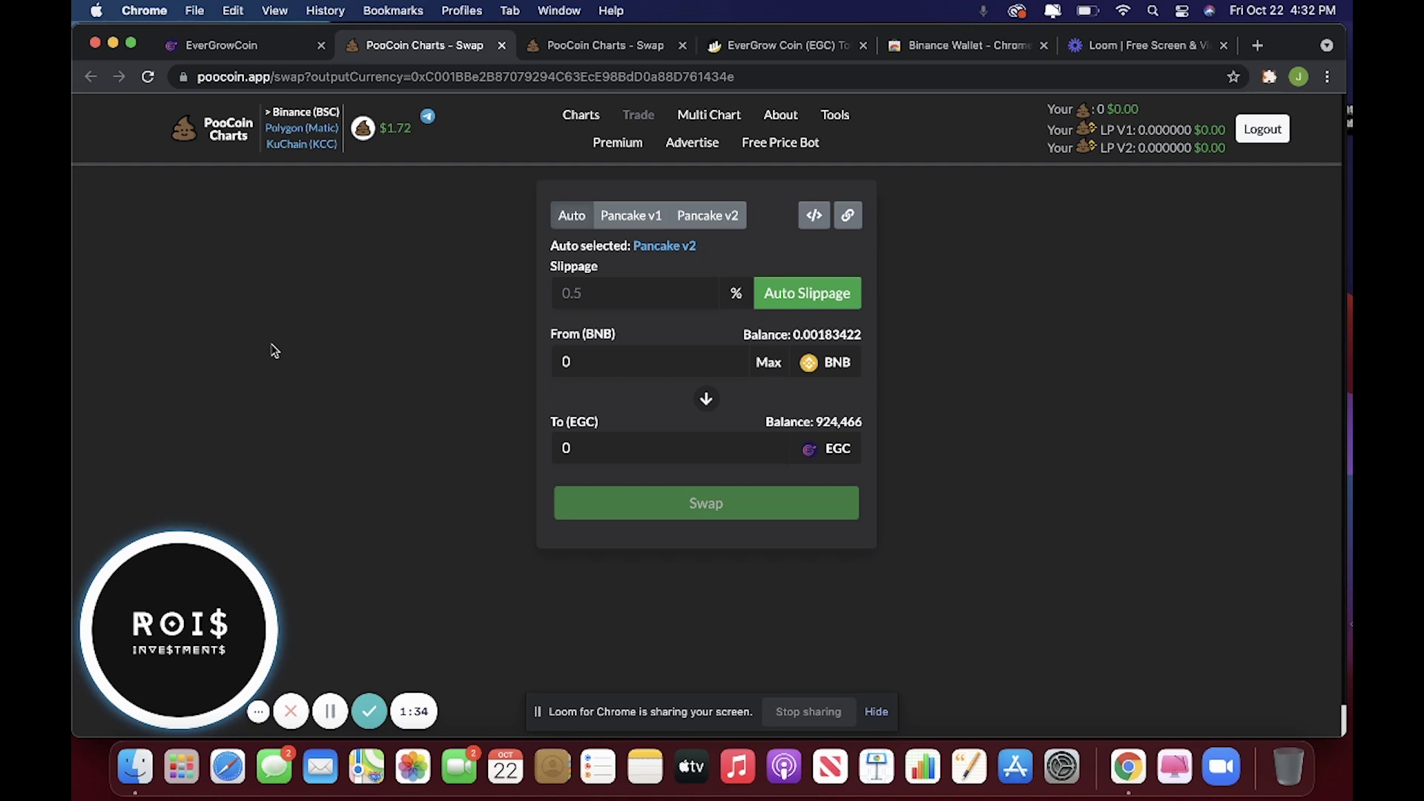
{"action": "left_click", "coordinate": [828, 367]}
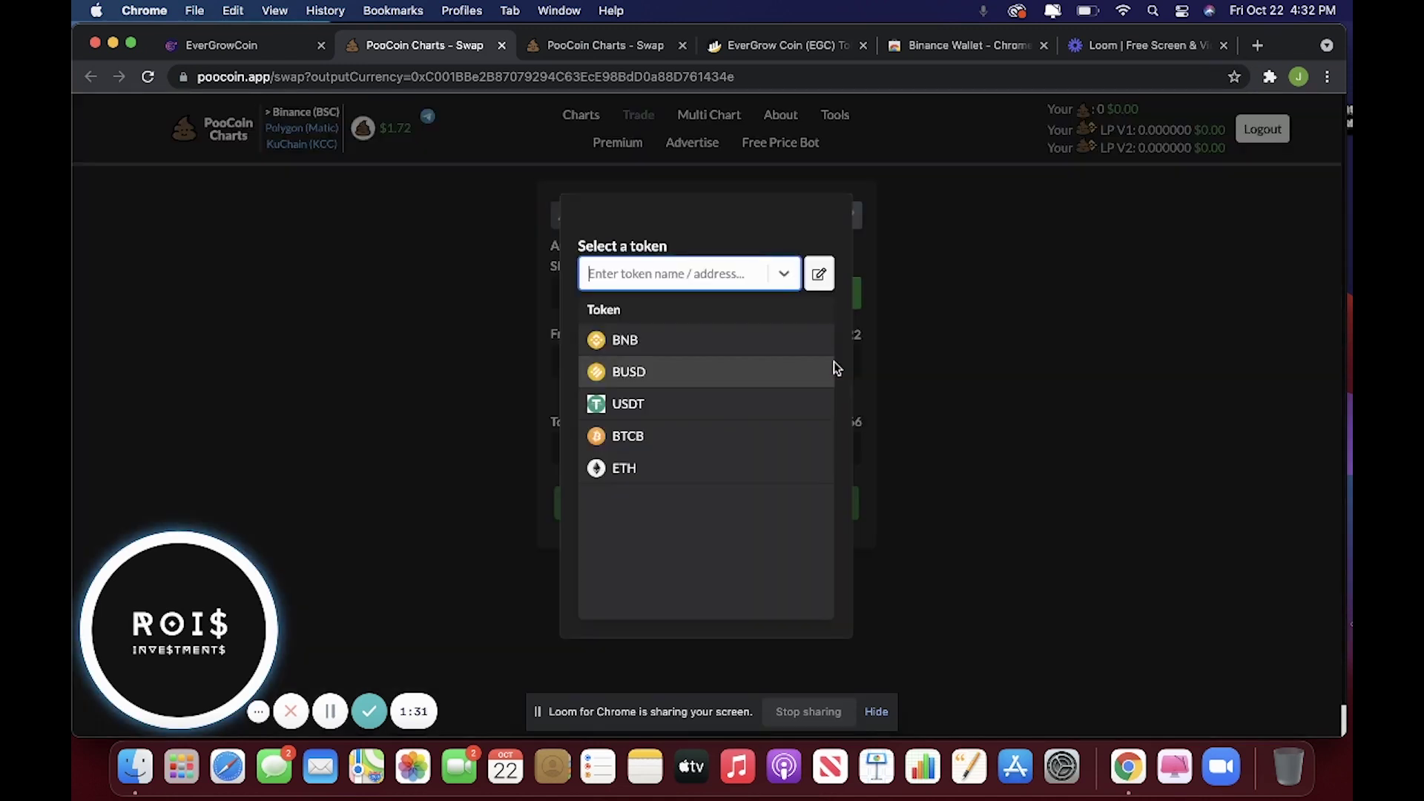
{"action": "left_click", "coordinate": [655, 415]}
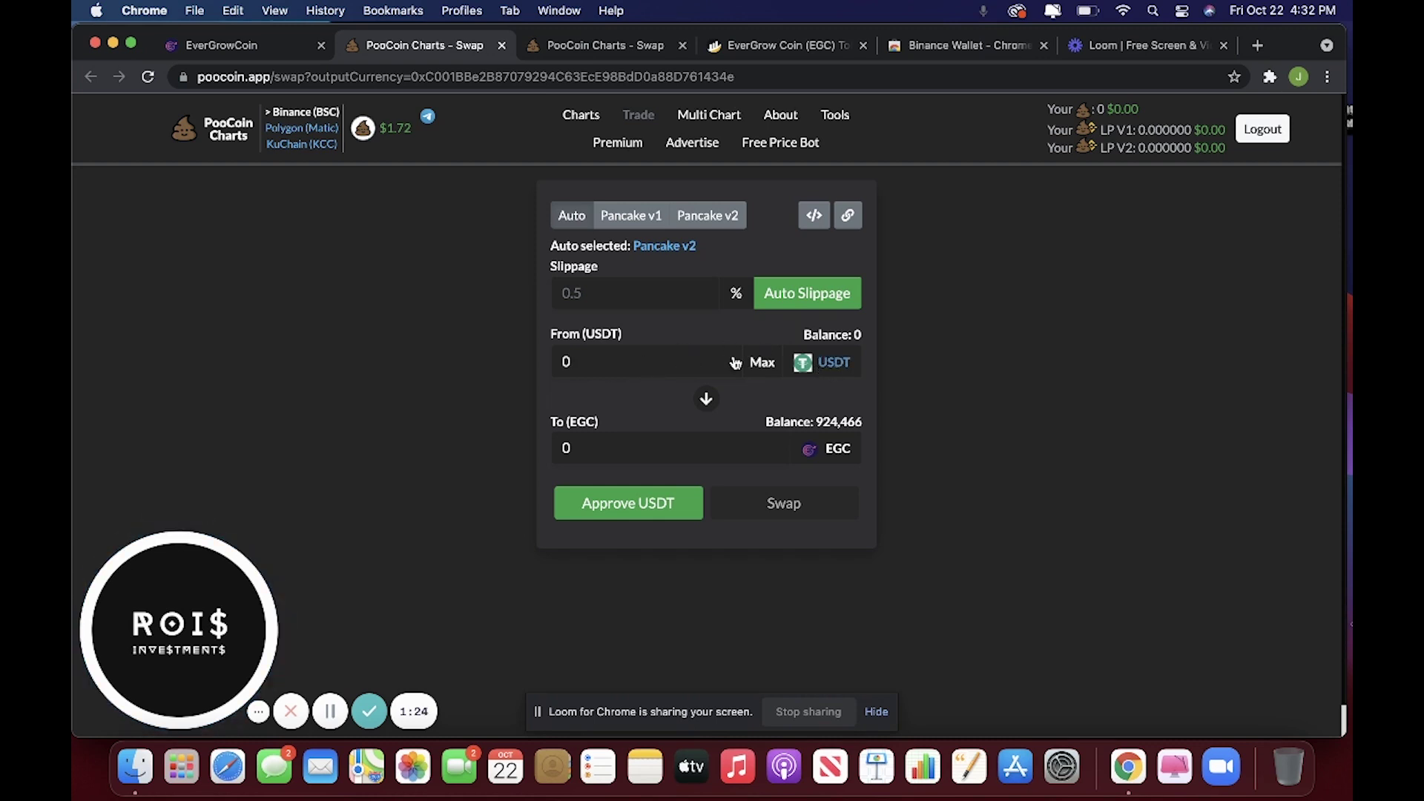
{"action": "left_click", "coordinate": [812, 361]}
{"action": "left_click", "coordinate": [701, 408]}
- Enter 100 USDT as the amount, quoting about 271,006,000 EGC
{"action": "left_click", "coordinate": [641, 370]}
{"action": "key", "text": "BackSpace"}
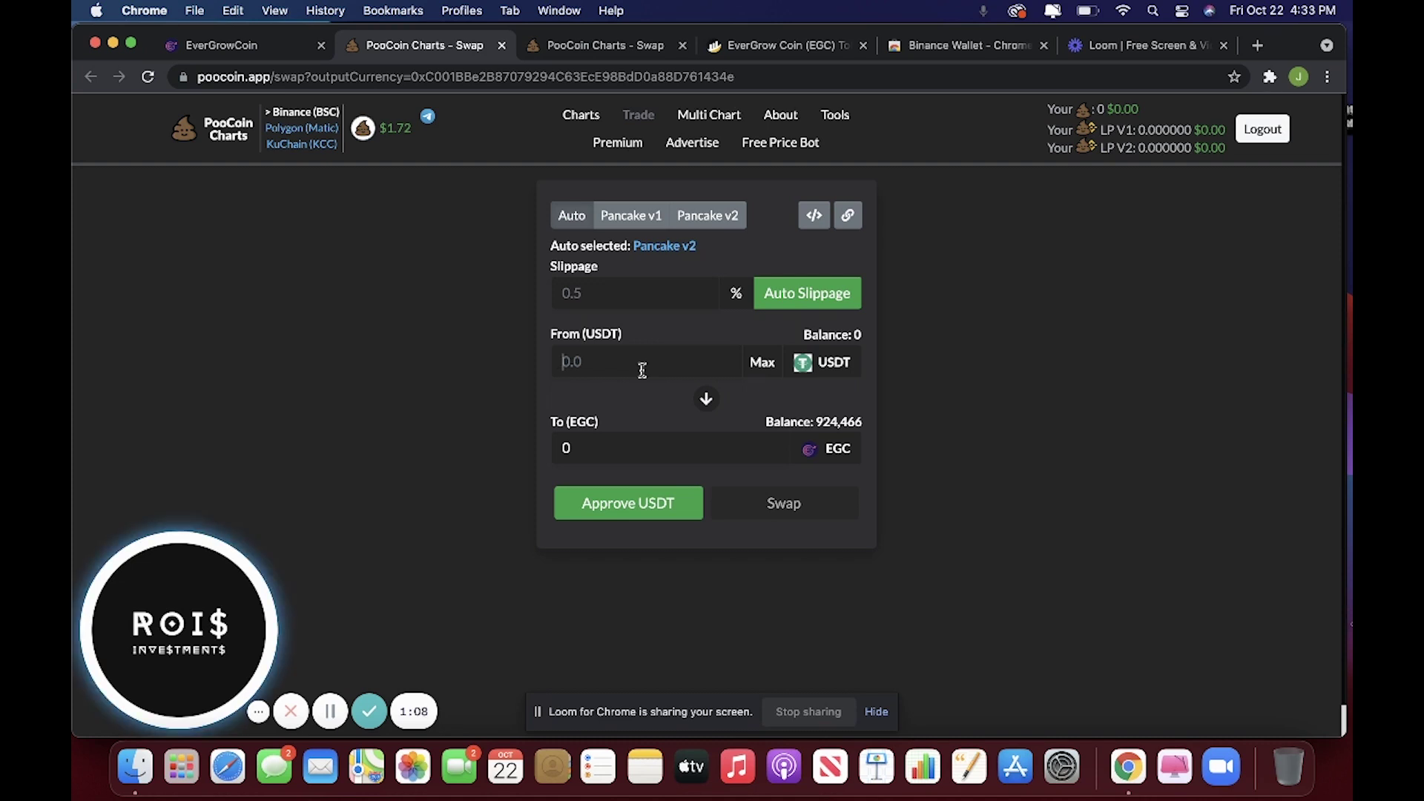
{"action": "type", "text": "100"}
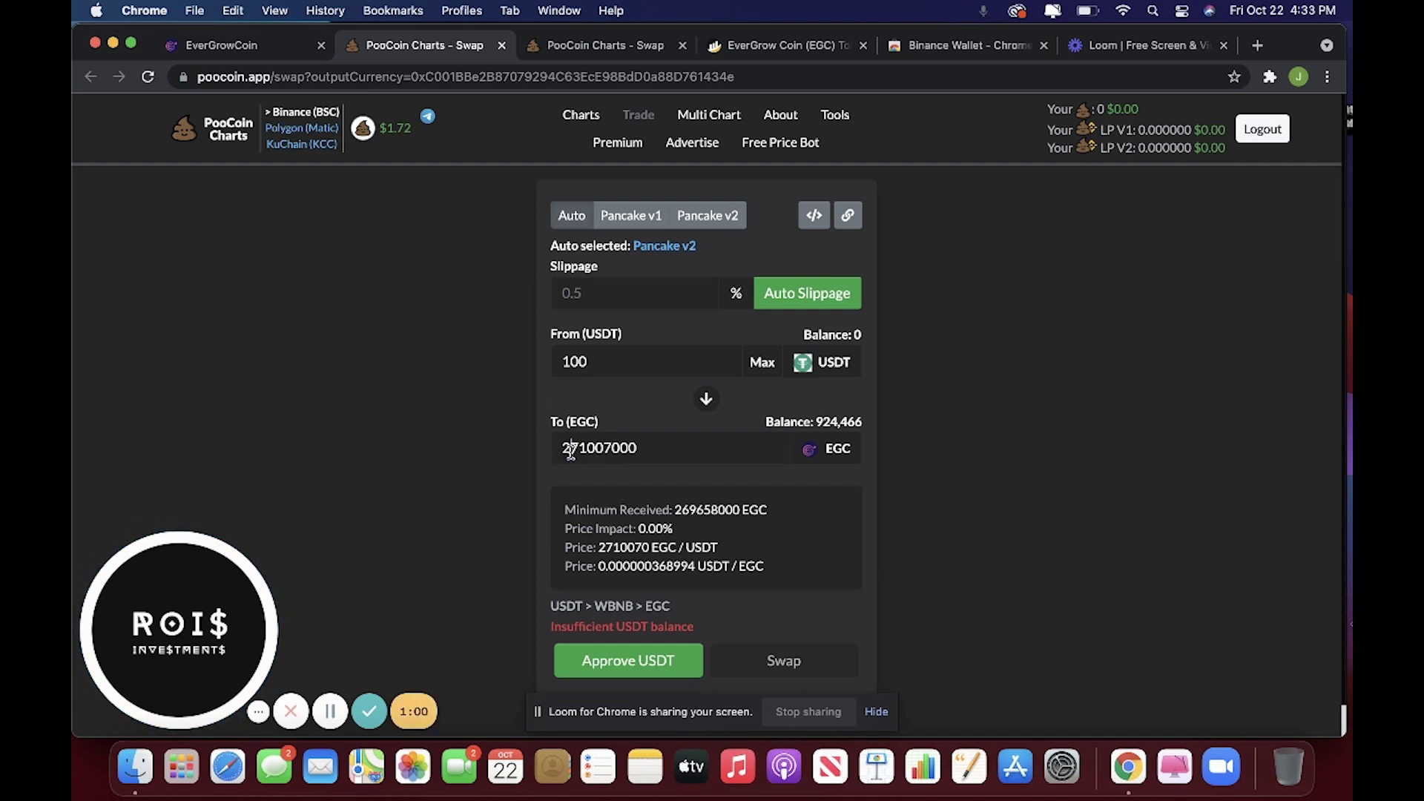
{"action": "left_click_drag", "start_coordinate": [570, 450], "coordinate": [599, 452]}
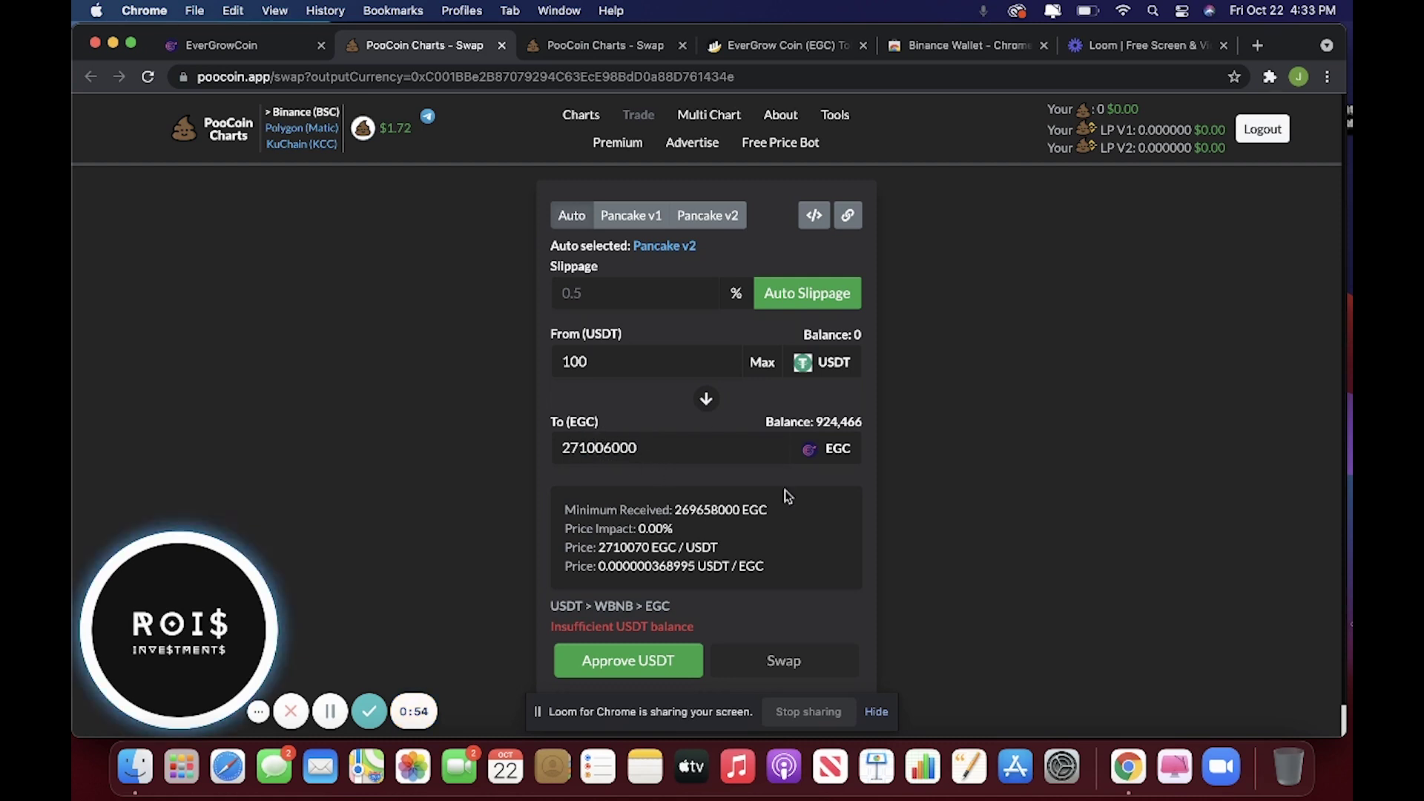
- Try a manual 17% slippage, then restore Auto Slippage at 0.5%
{"action": "left_click", "coordinate": [795, 297]}
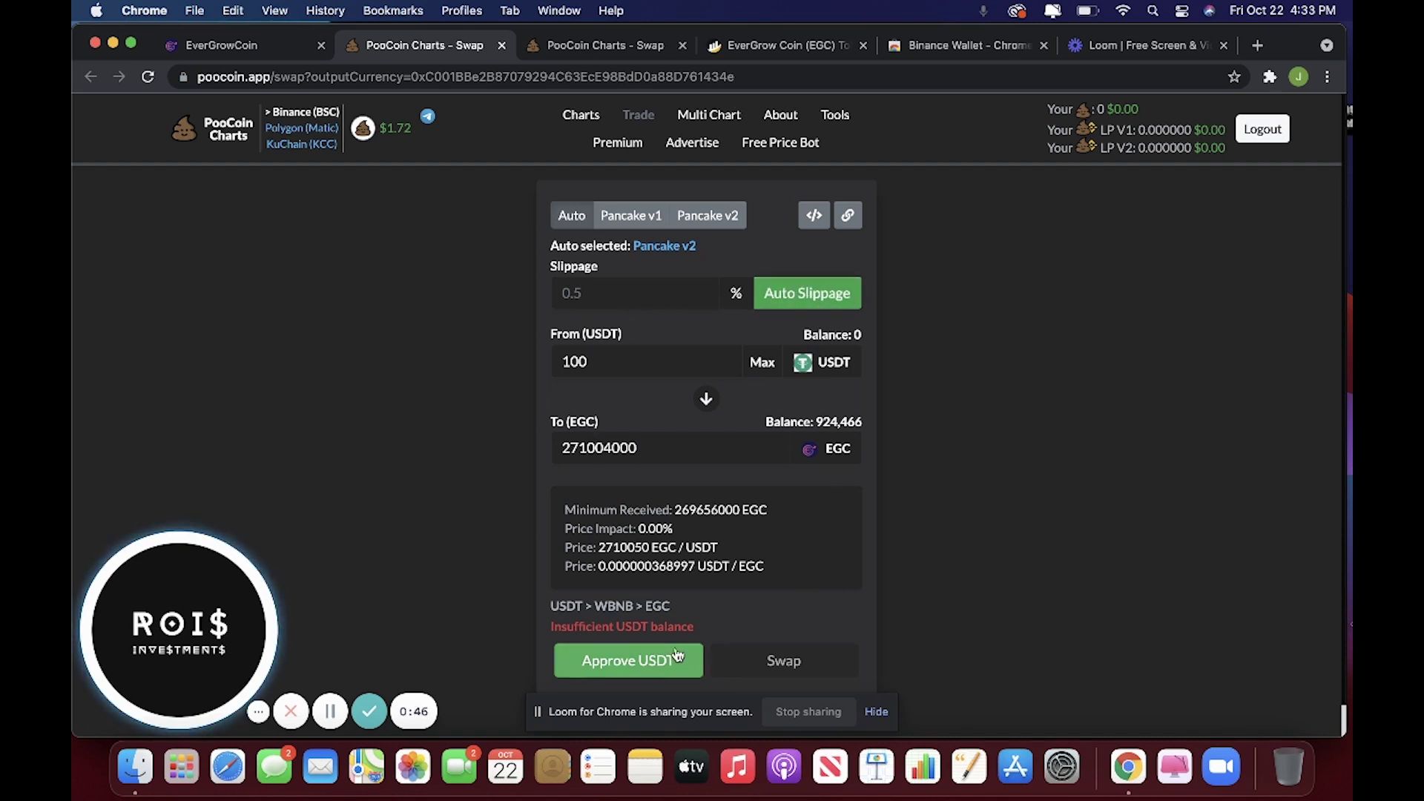
{"action": "scroll", "coordinate": [679, 633], "scroll_direction": "down", "scroll_amount": 1}
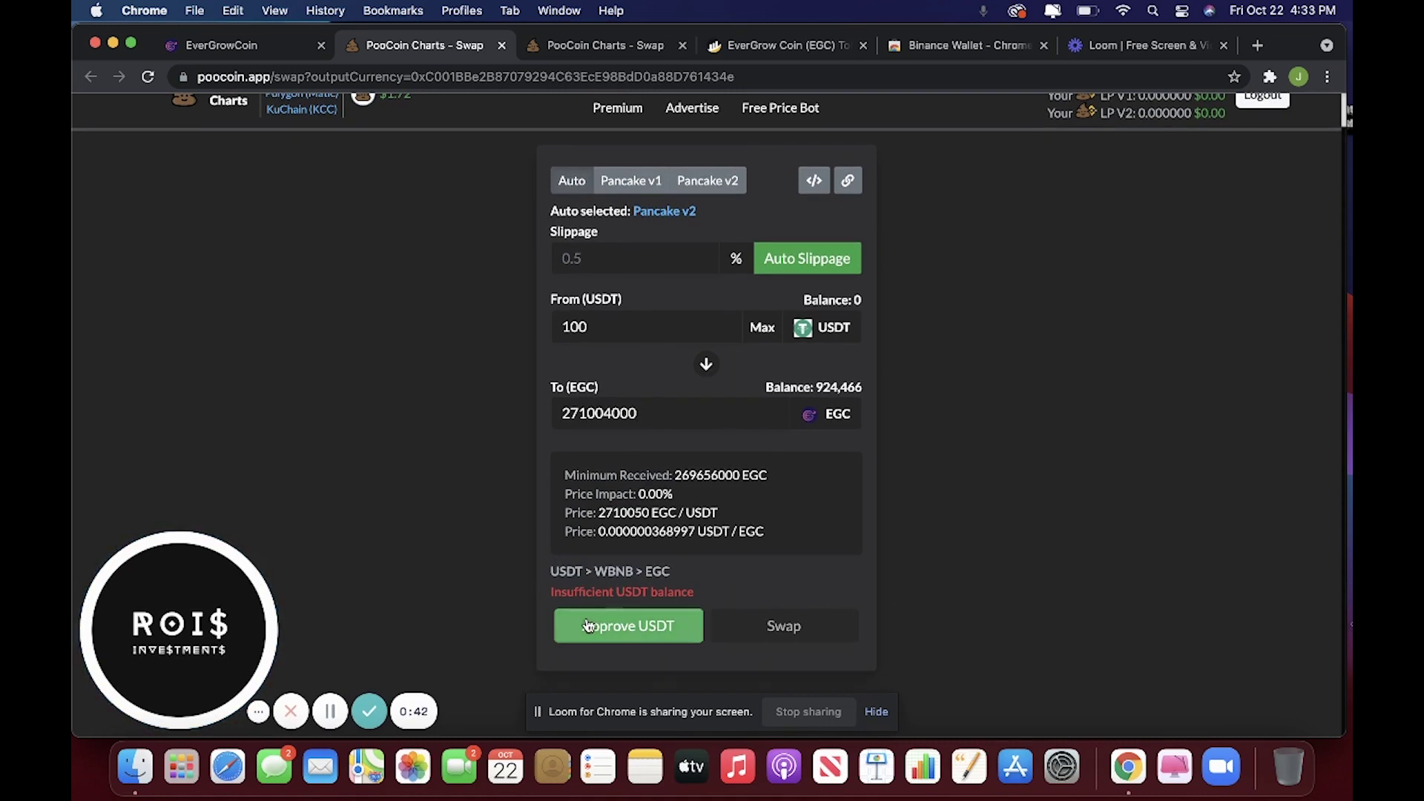
{"action": "left_click", "coordinate": [618, 258]}
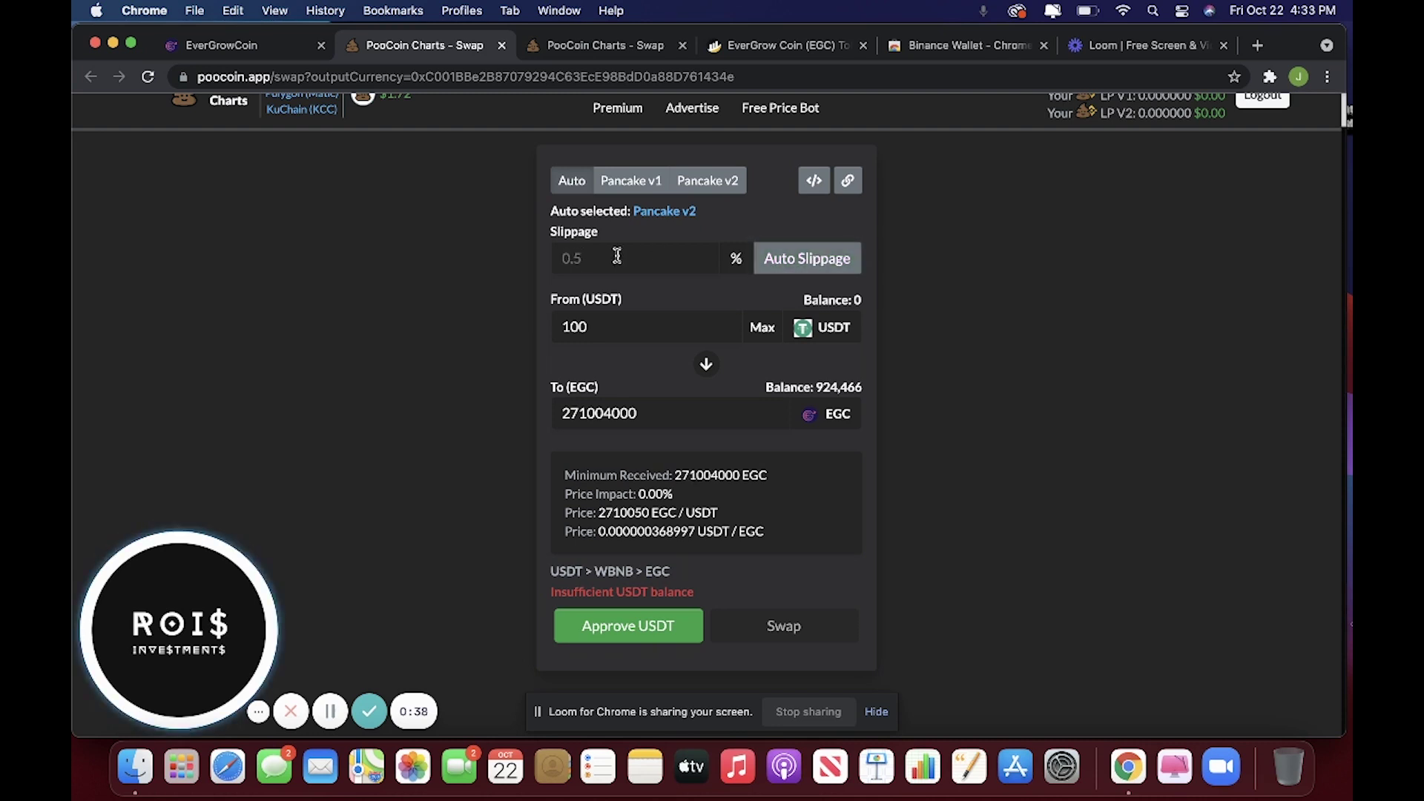
{"action": "type", "text": "17"}
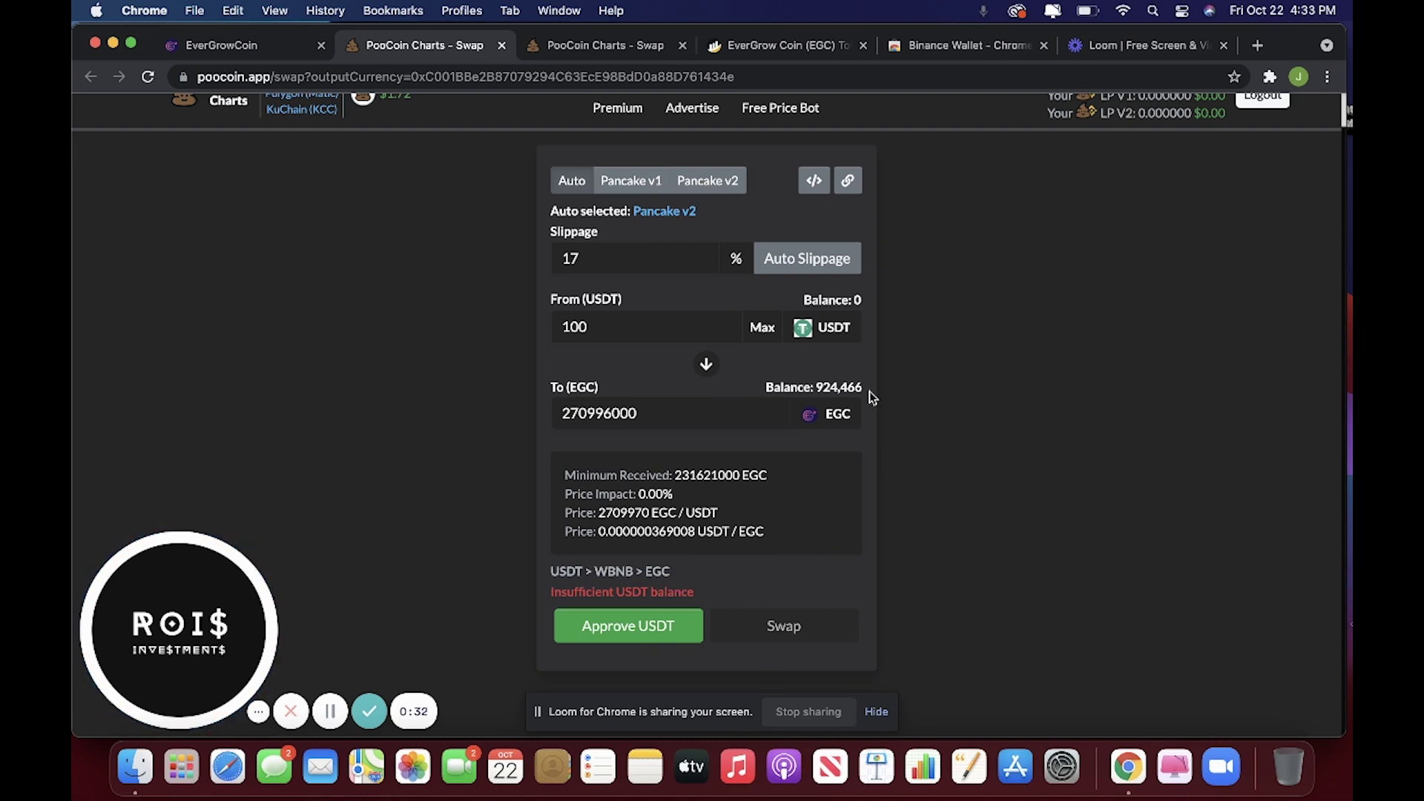
{"action": "left_click", "coordinate": [815, 267]}
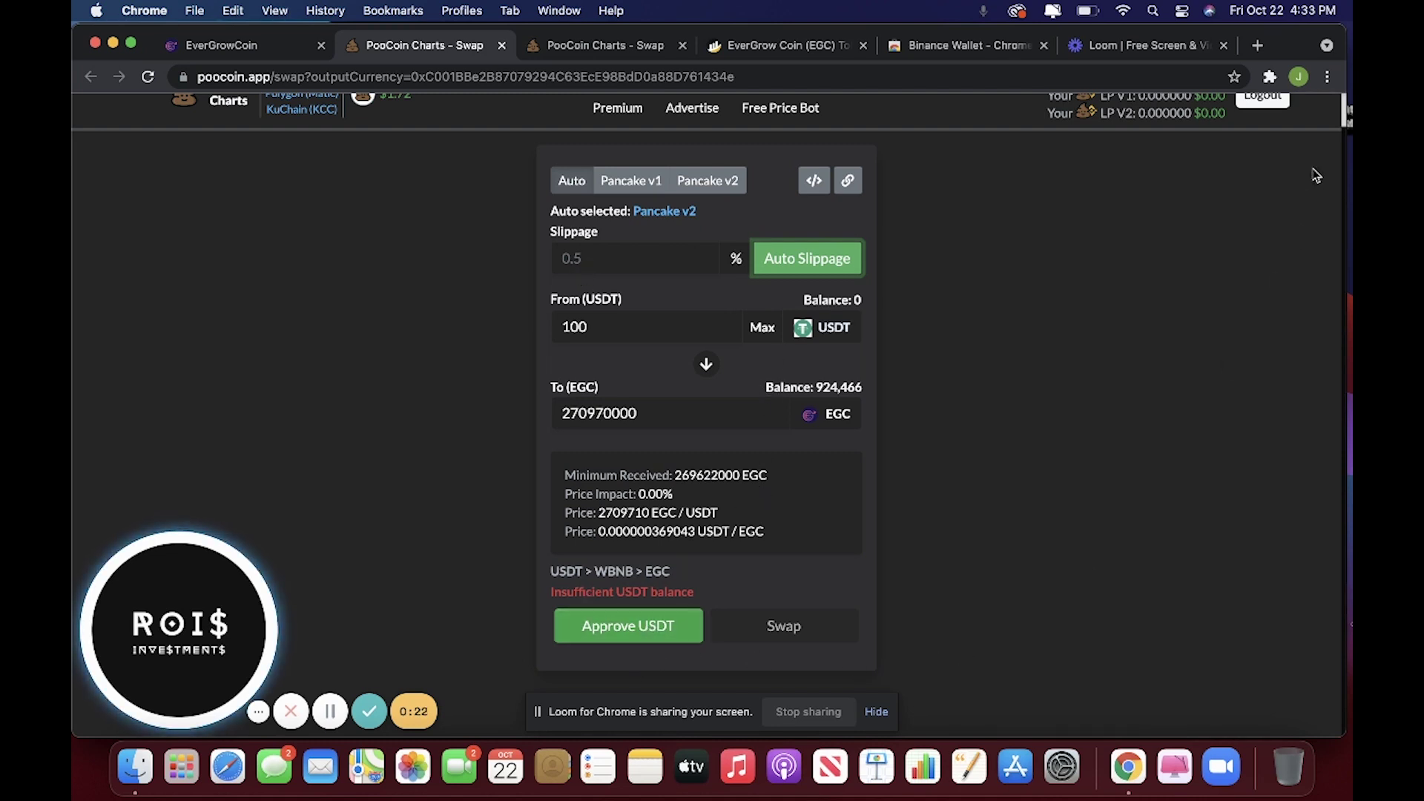
- Verify MetaMask is on Binance Smart Chain Mainnet, then return to the EverGrowCoin tab
{"action": "left_click", "coordinate": [1270, 76]}
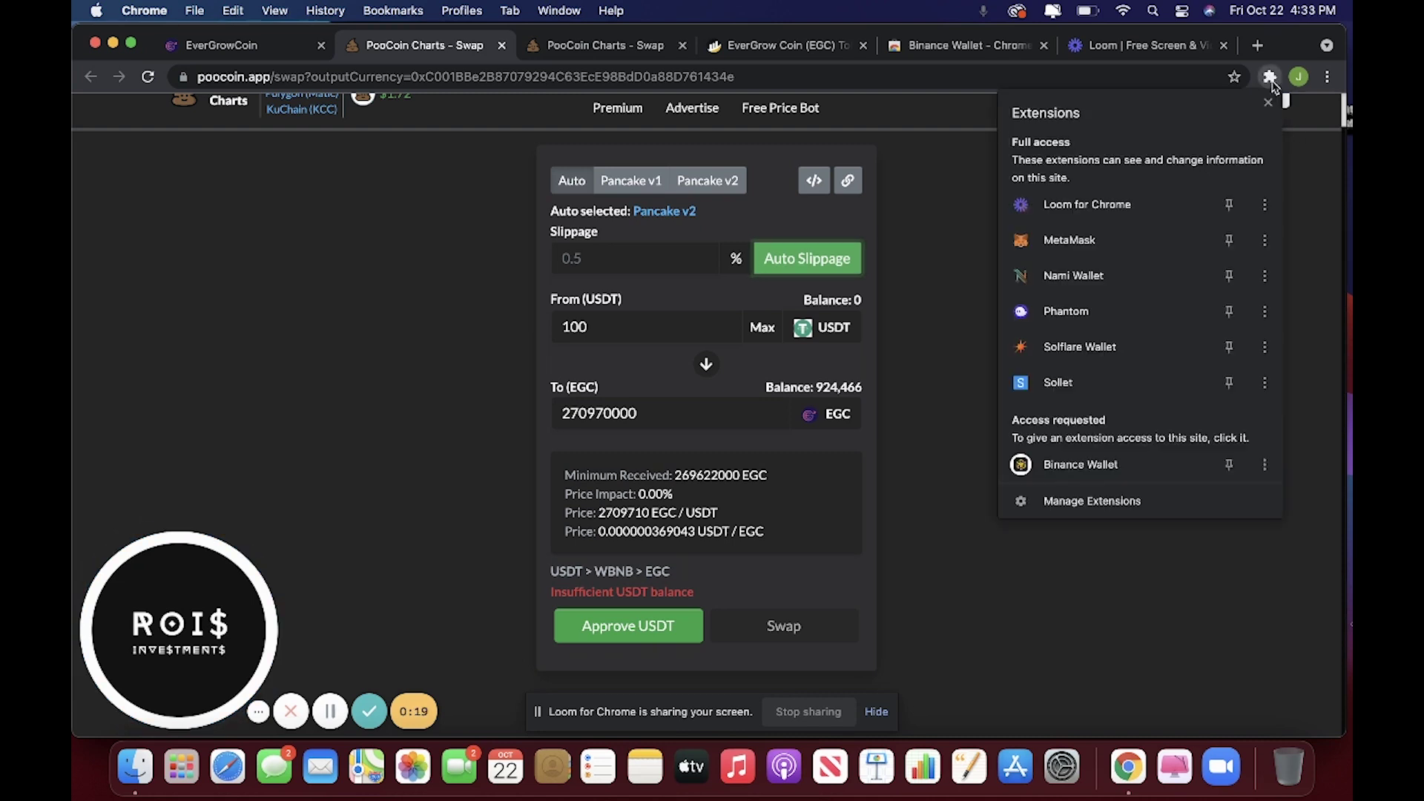
{"action": "left_click", "coordinate": [1106, 248]}
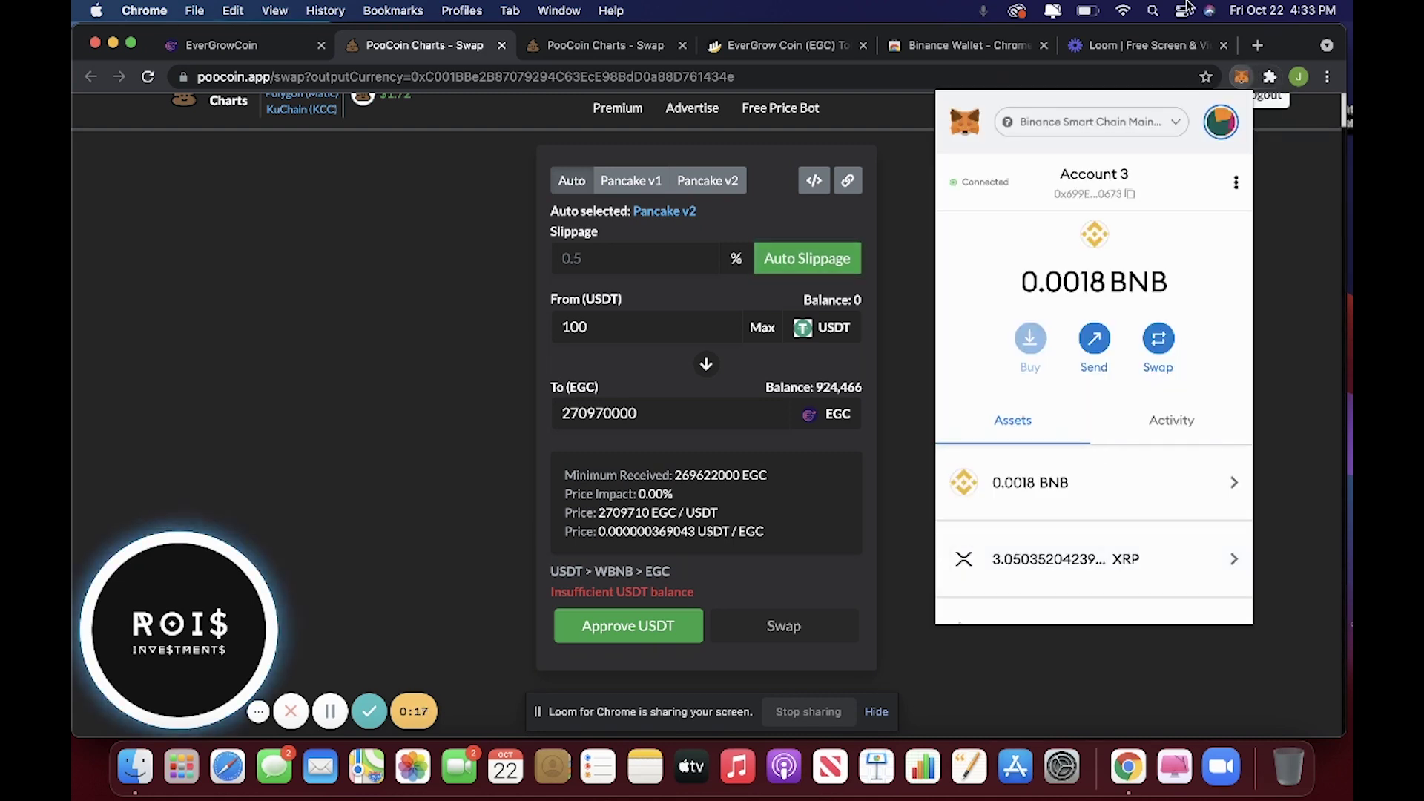
{"action": "left_click", "coordinate": [1158, 127]}
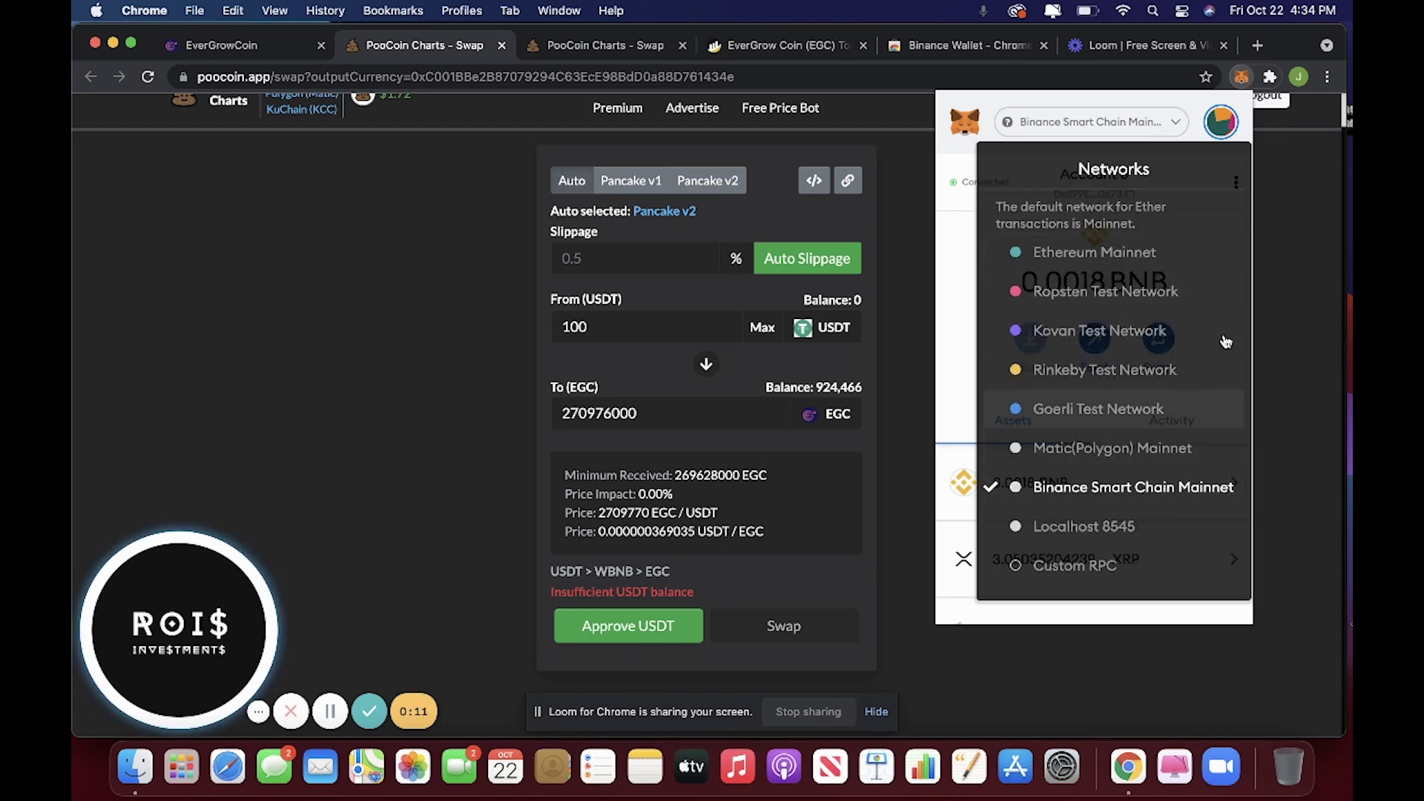
{"action": "left_click", "coordinate": [1240, 80]}
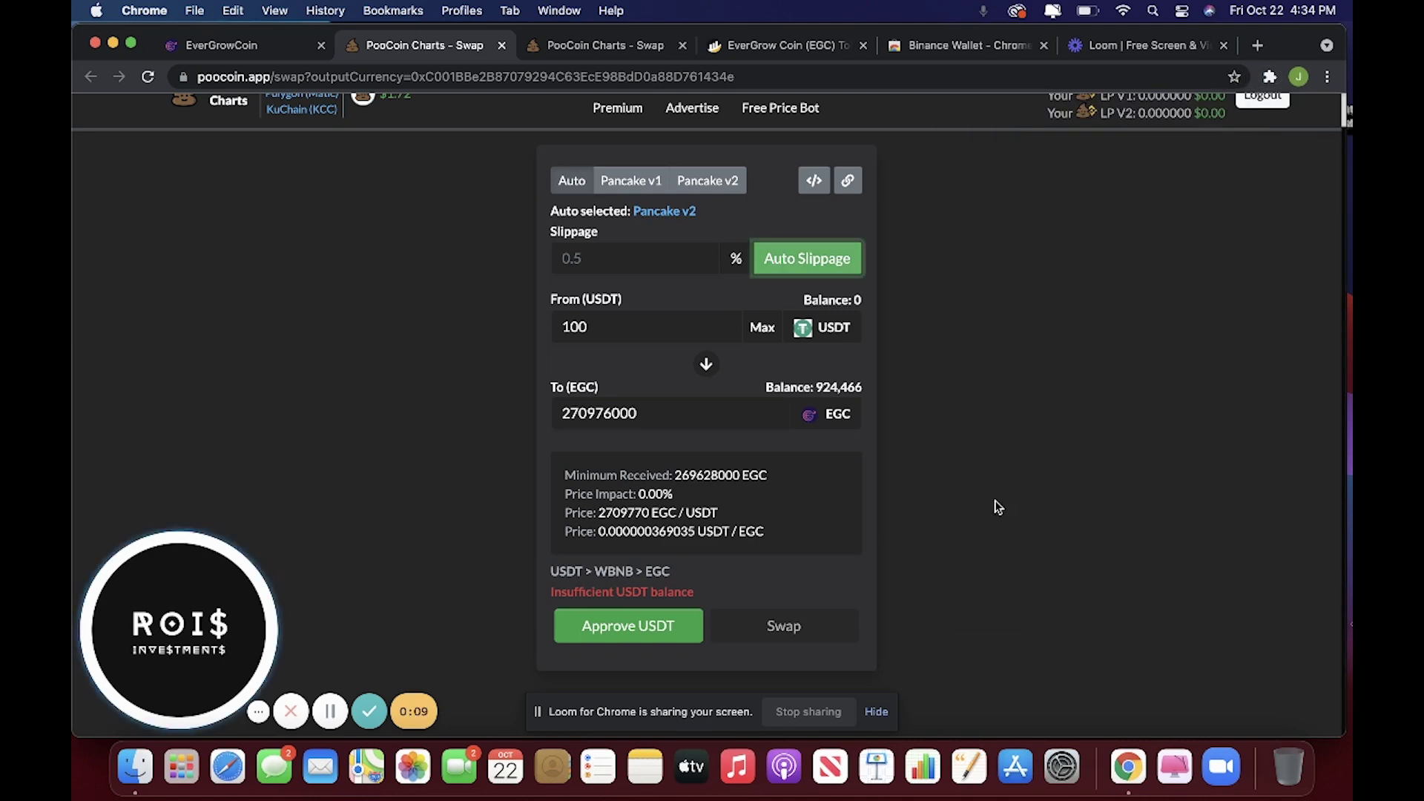
{"action": "left_click", "coordinate": [221, 45]}
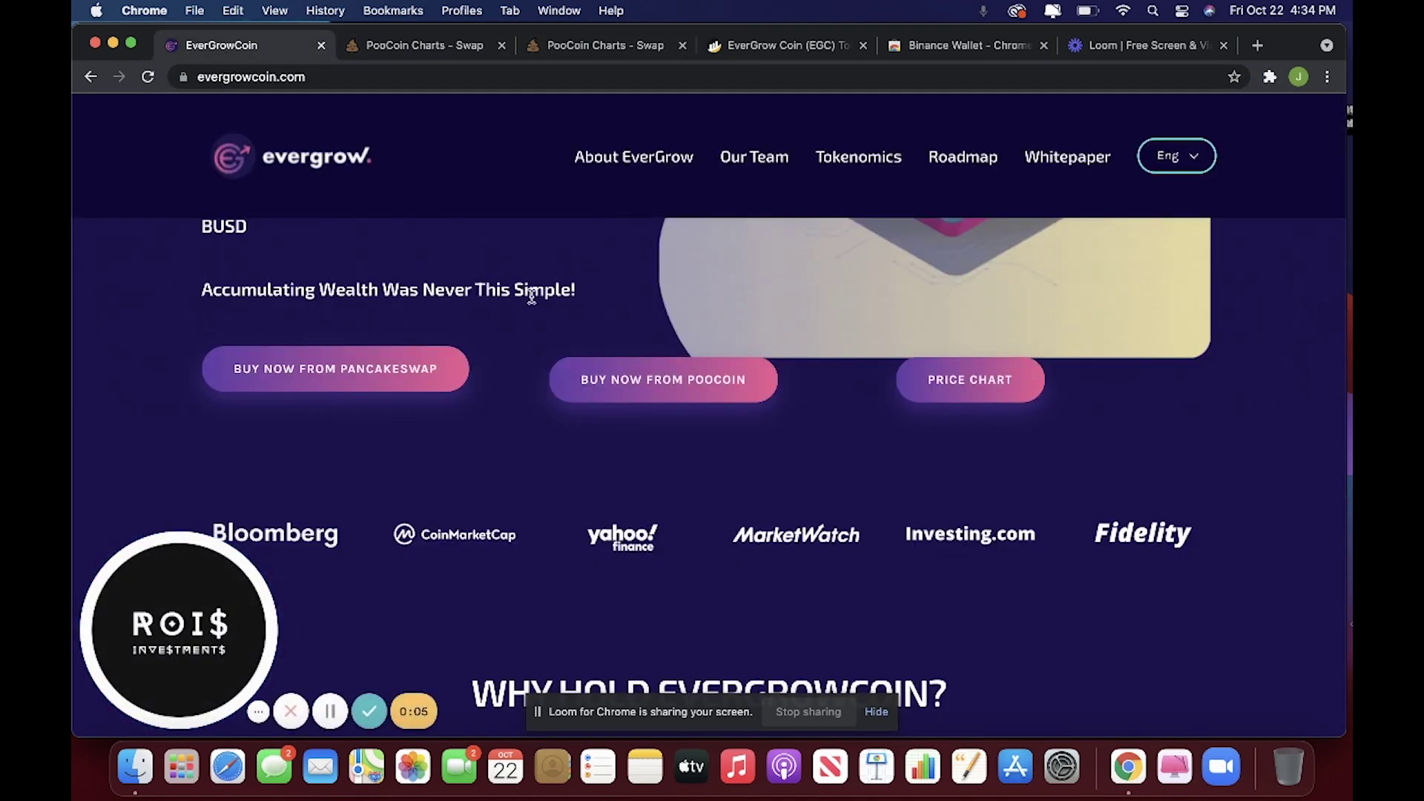